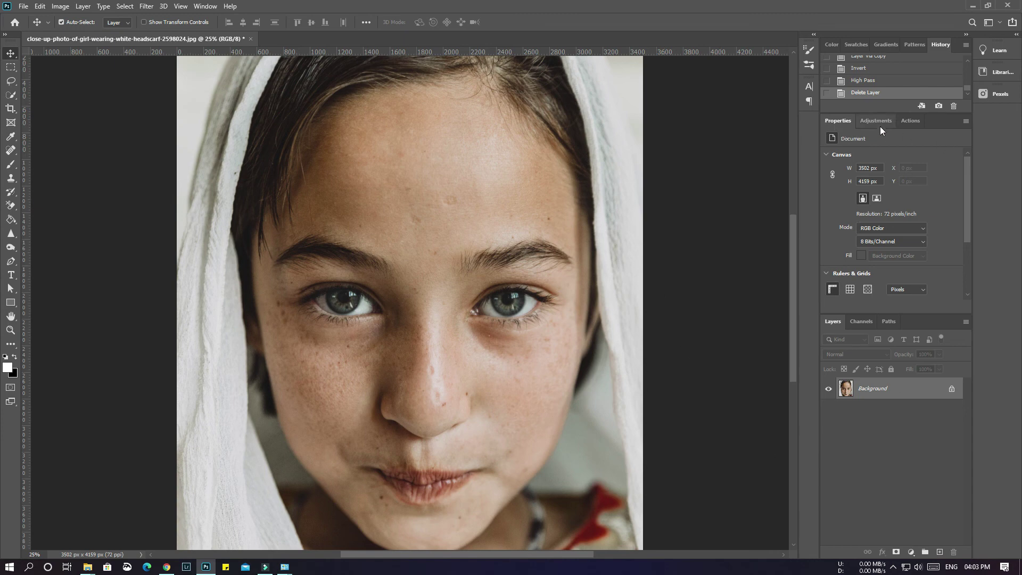
Create a new action named Skin_Smooth in the Default Actions set and start recording it
click(915, 122)
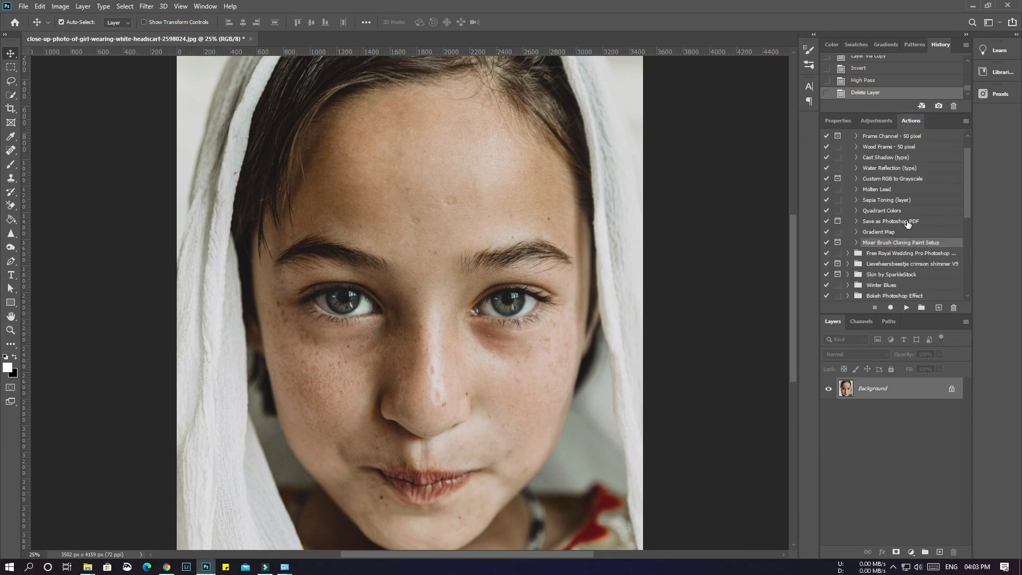
scroll(908, 224, up, 2)
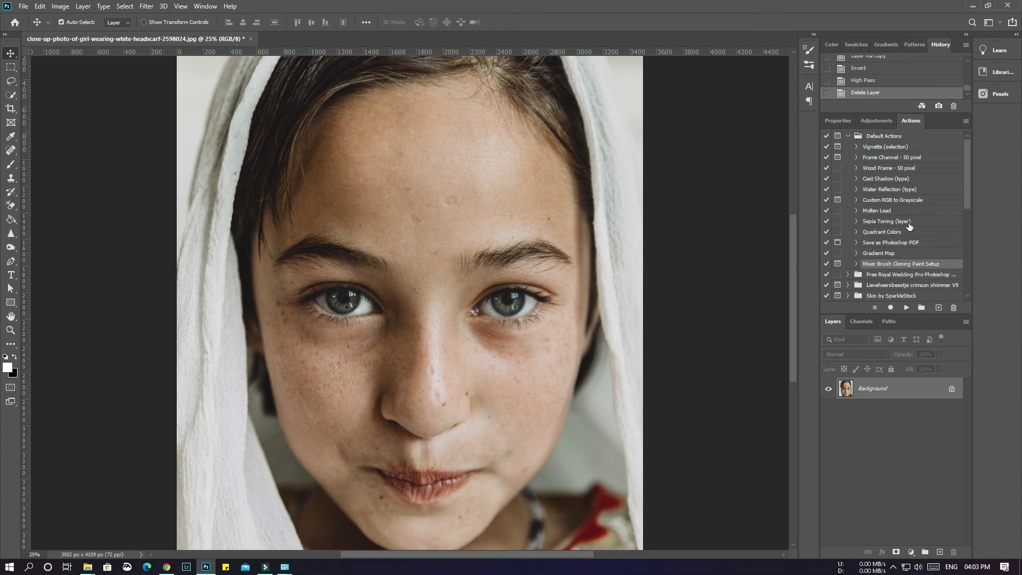
click(894, 140)
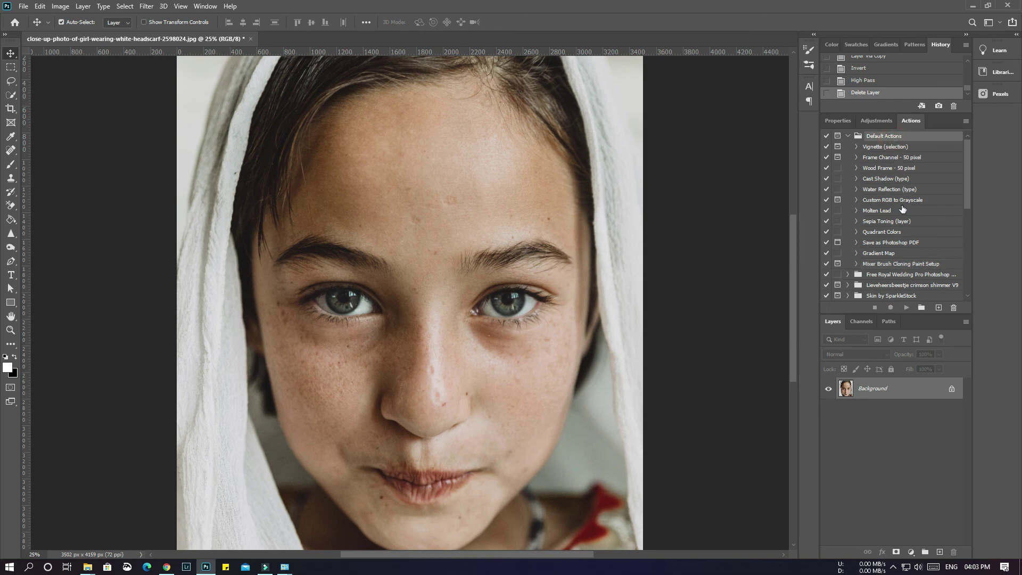
click(938, 307)
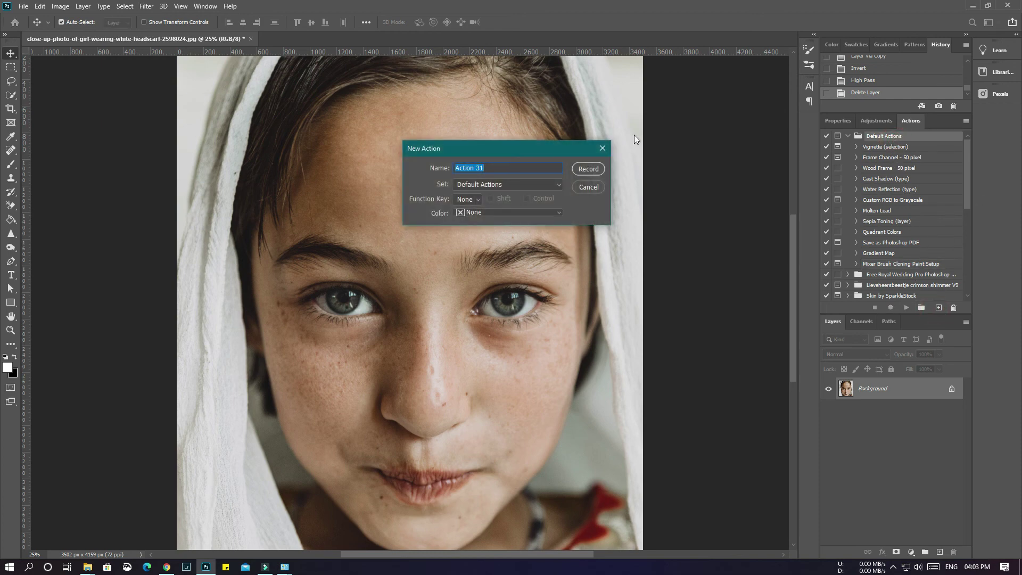
text(Skin_Smooth)
click(586, 169)
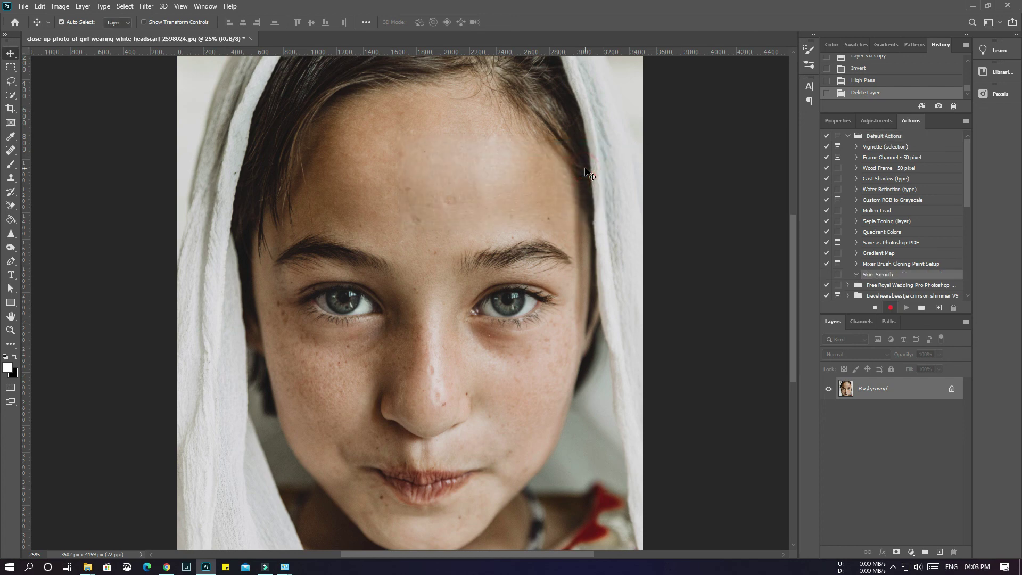
Duplicate the Background layer and invert the colors of the copy
right_click(878, 392)
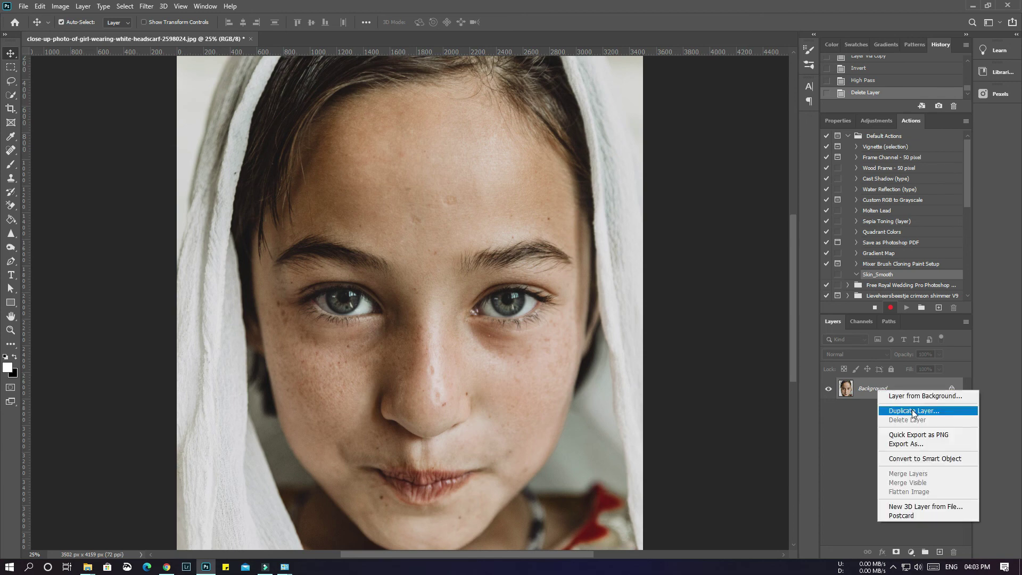
click(856, 387)
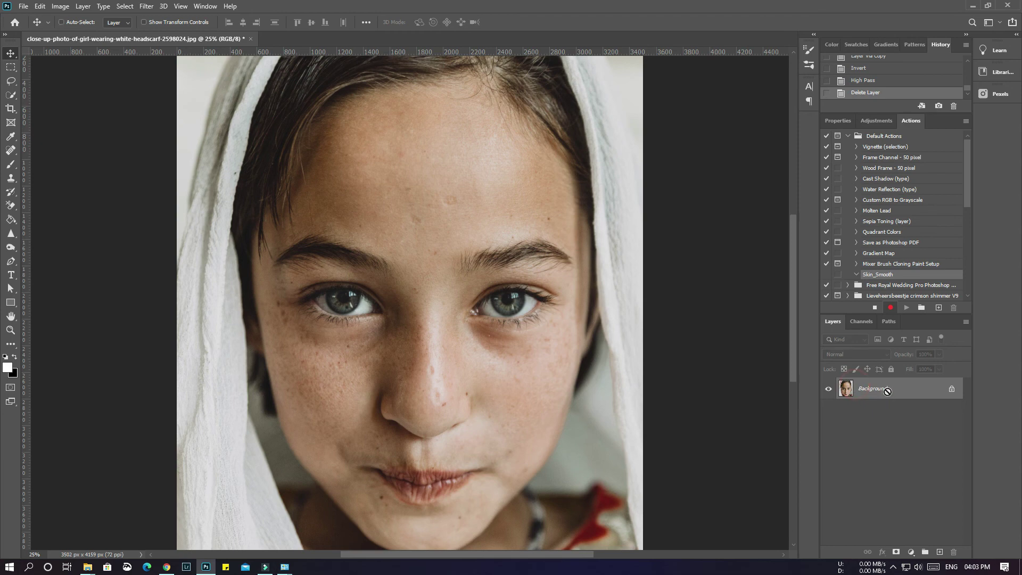
key(ctrl+j)
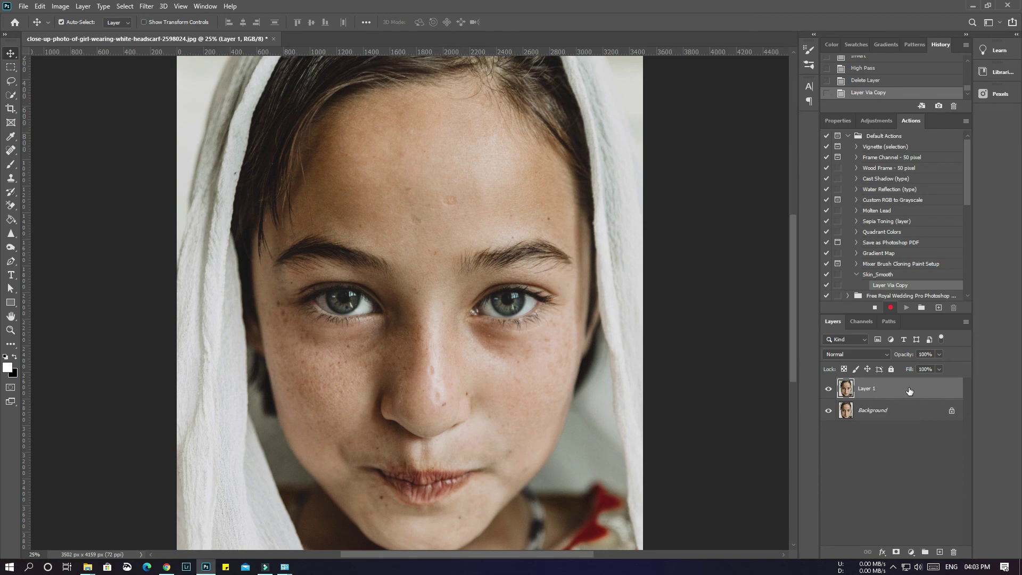
key(ctrl)
key(ctrl+i)
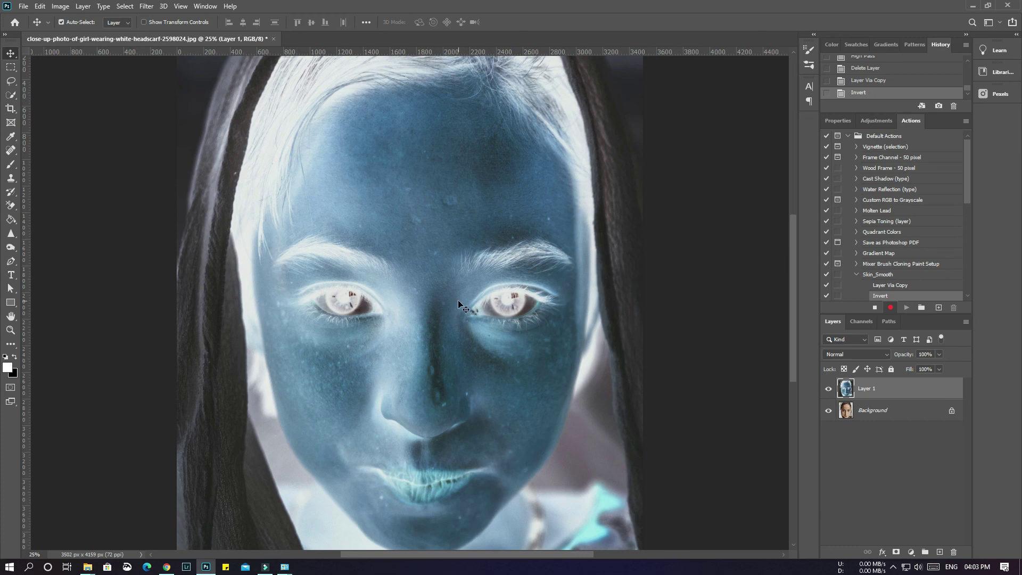
Set the inverted layer's blend mode to Hard Light and apply a High Pass filter with a 24-pixel radius
click(856, 354)
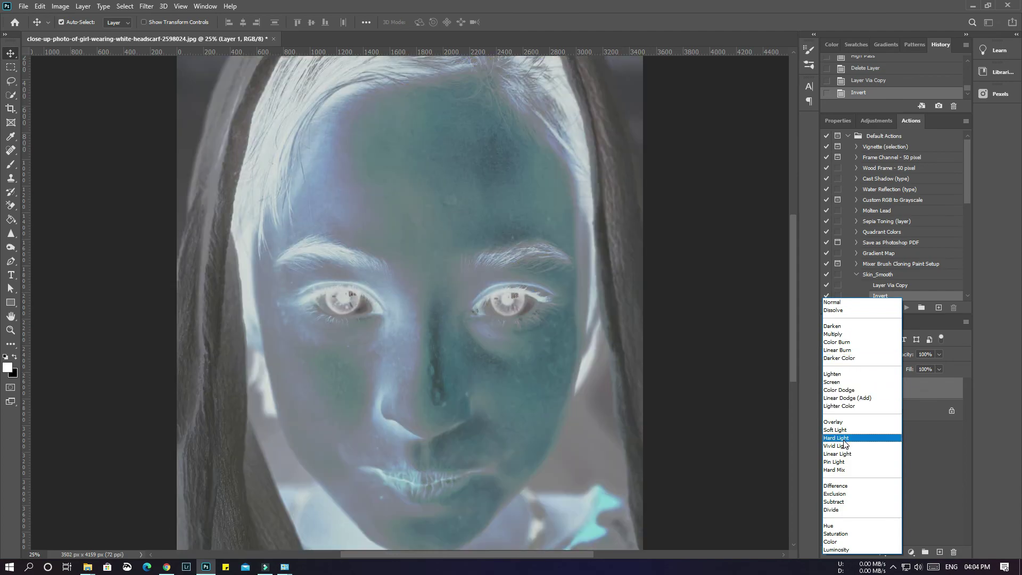
click(864, 439)
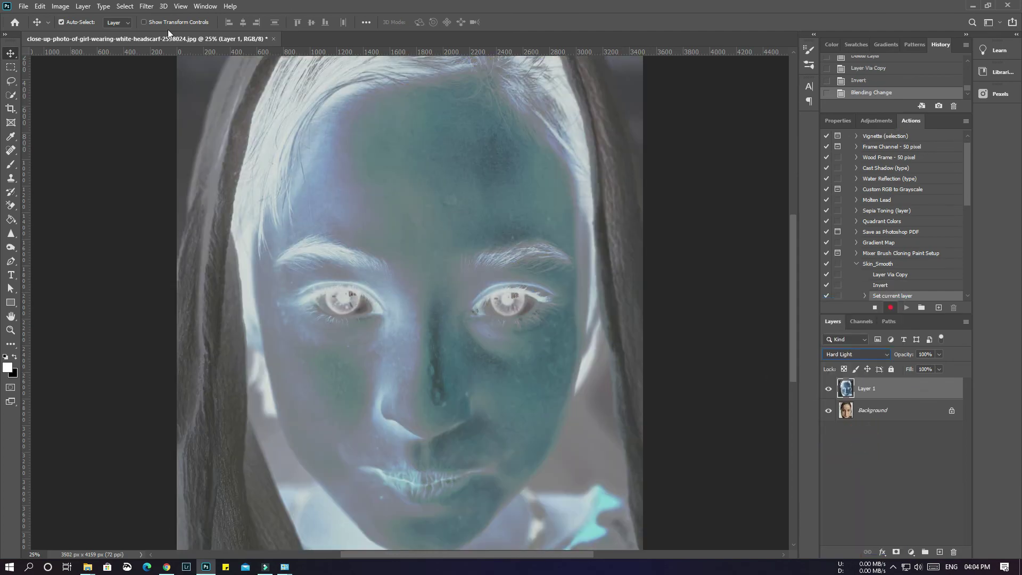
click(148, 6)
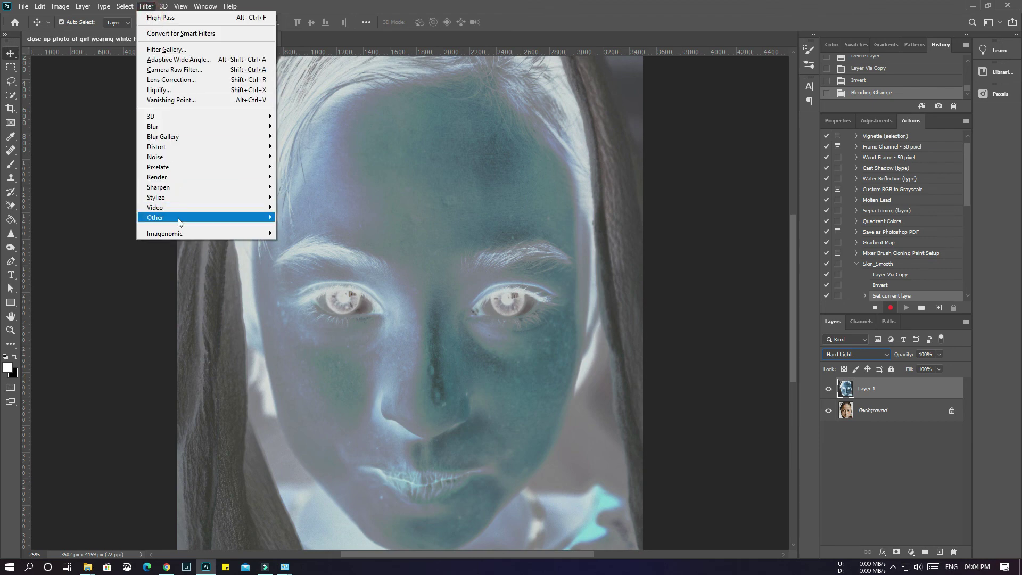
mouse_move(256, 218)
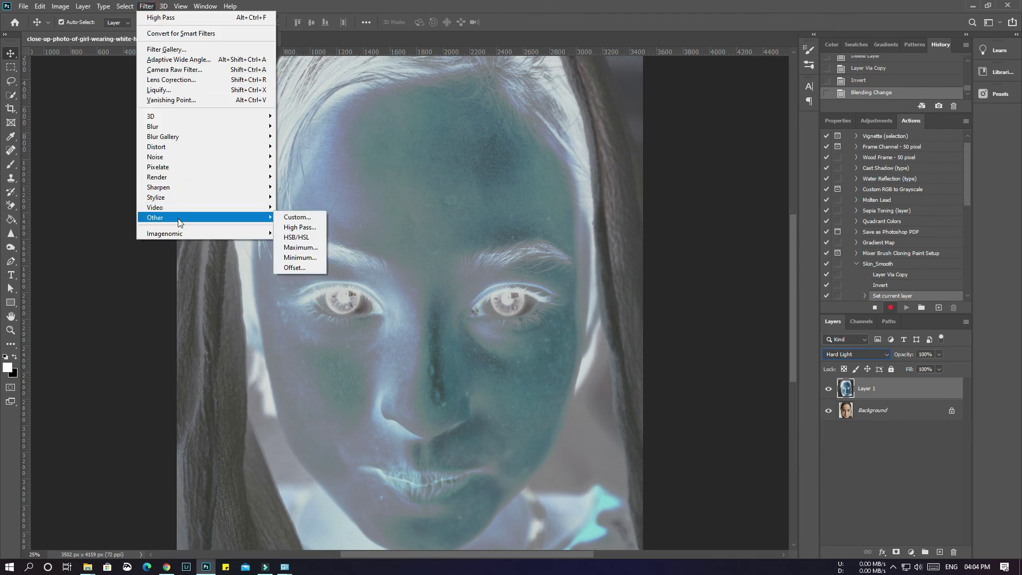
click(313, 230)
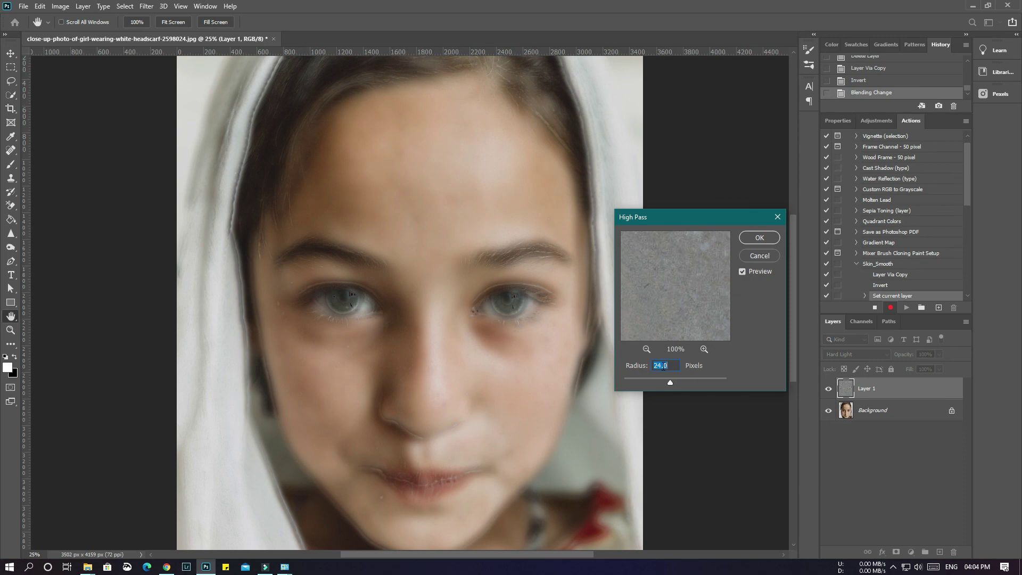
click(762, 238)
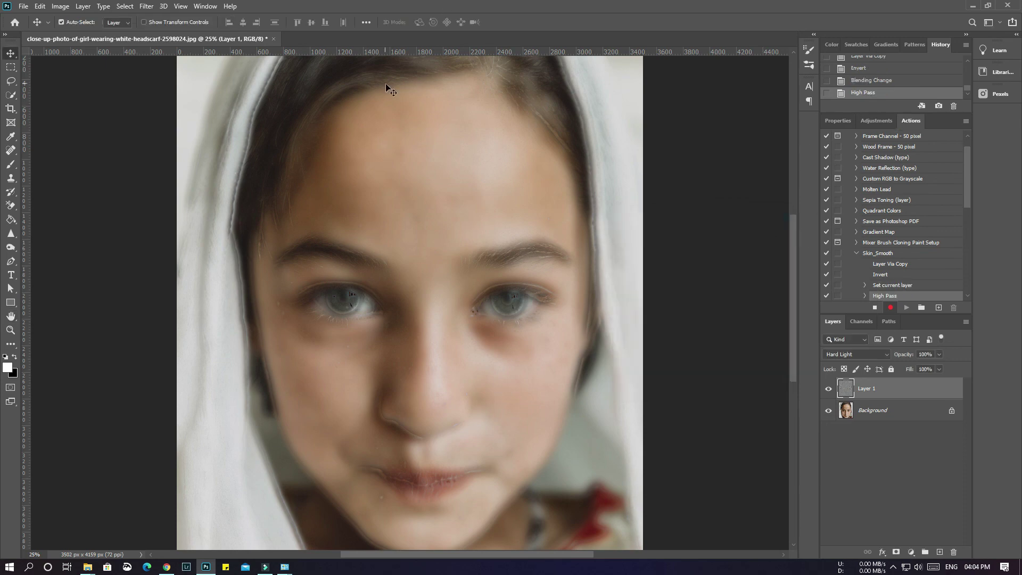
Apply a Gaussian Blur with a small radius of a few pixels to the high-pass layer
click(144, 6)
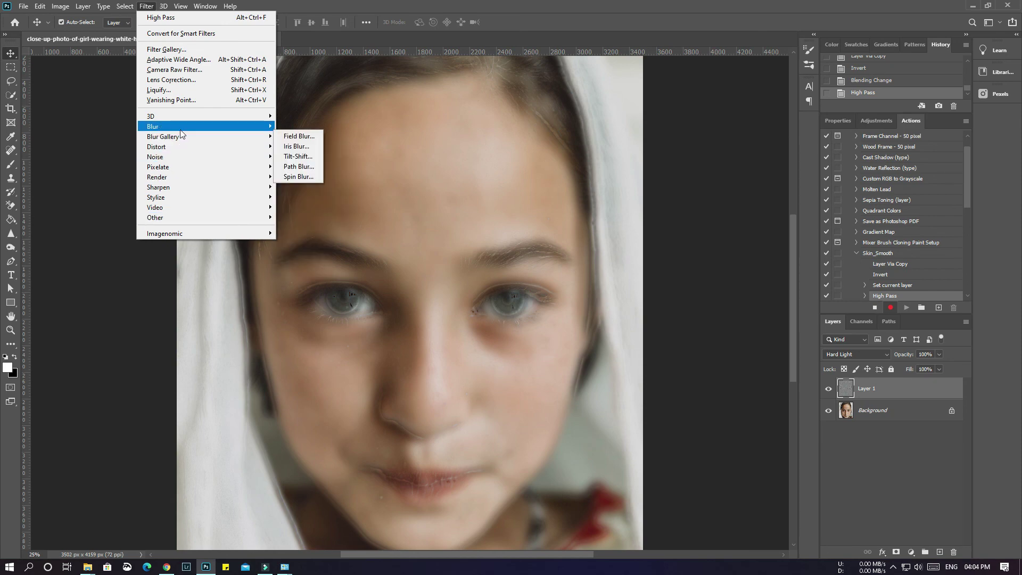
mouse_move(219, 130)
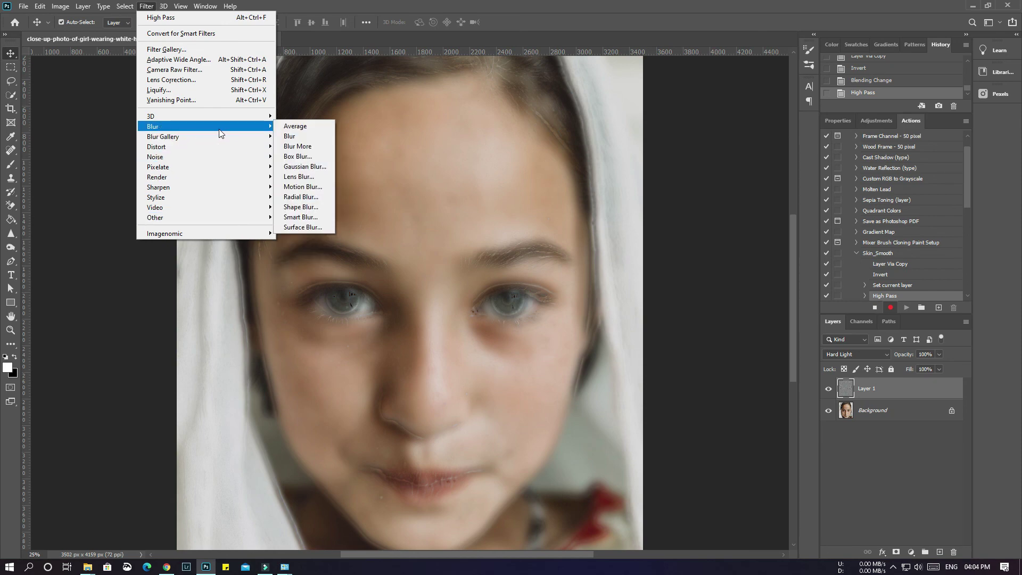
click(306, 167)
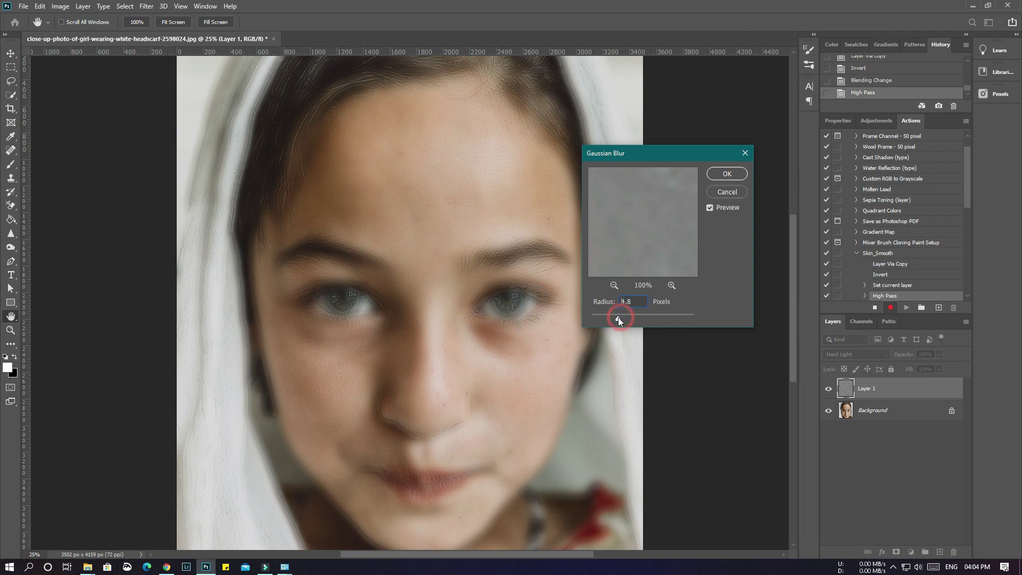
drag(619, 317, 663, 317)
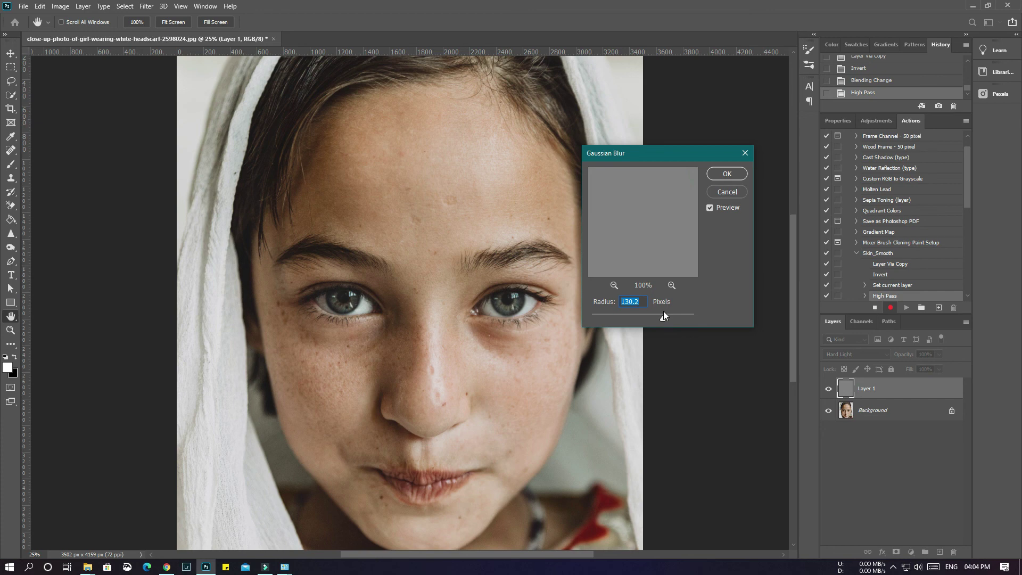
drag(663, 318, 662, 319)
drag(638, 318, 625, 318)
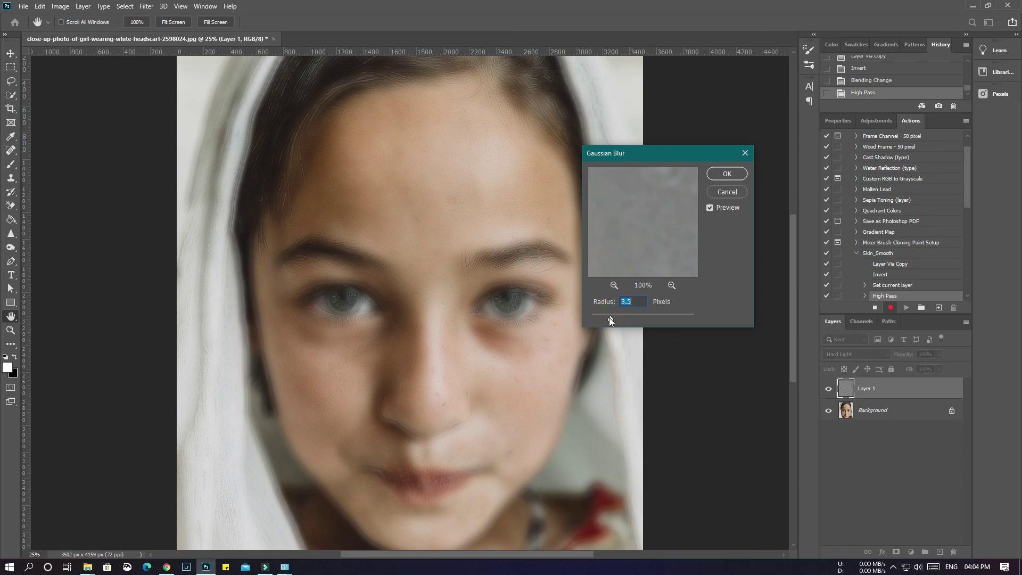
drag(608, 318, 612, 314)
drag(611, 318, 615, 321)
click(724, 174)
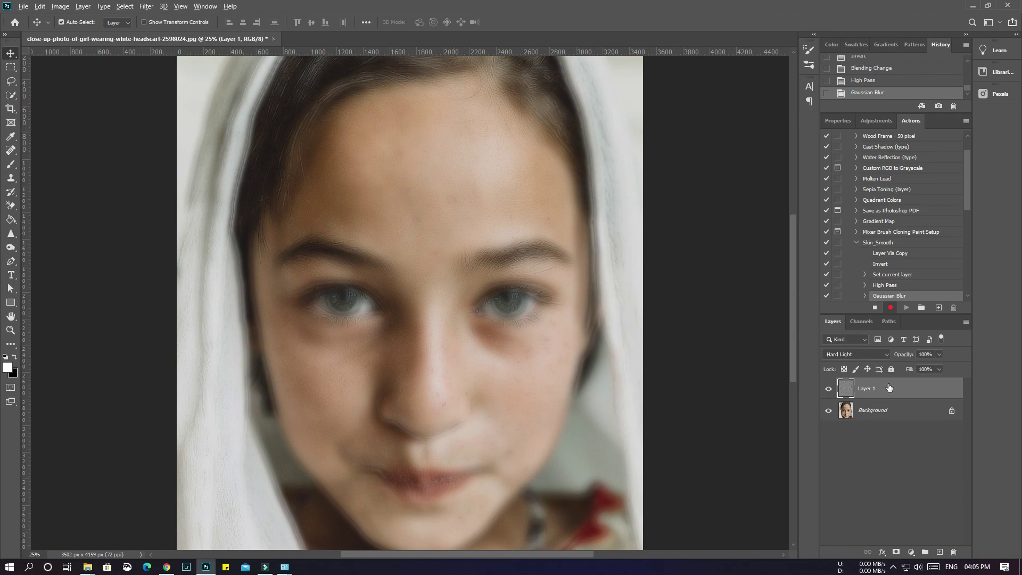
Add a black layer mask to Layer 1 and select the Brush tool with white (ffffff) as the foreground color
alt+click(897, 553)
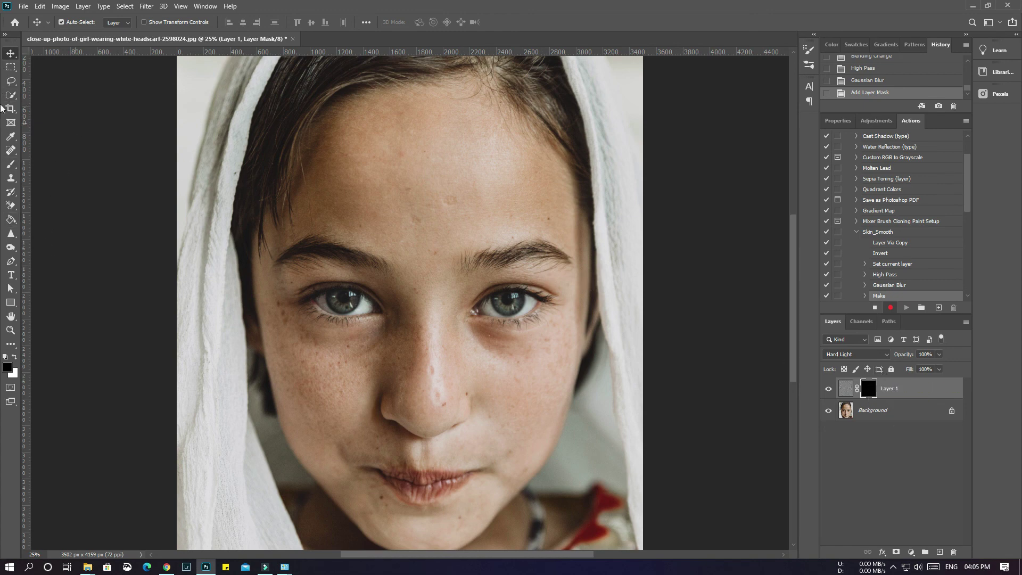
click(13, 166)
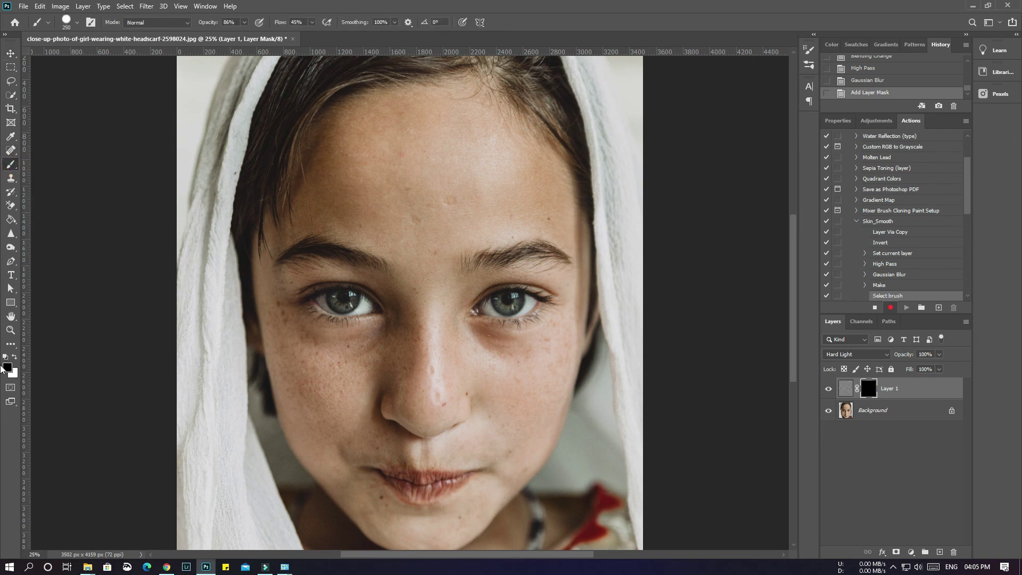
click(7, 367)
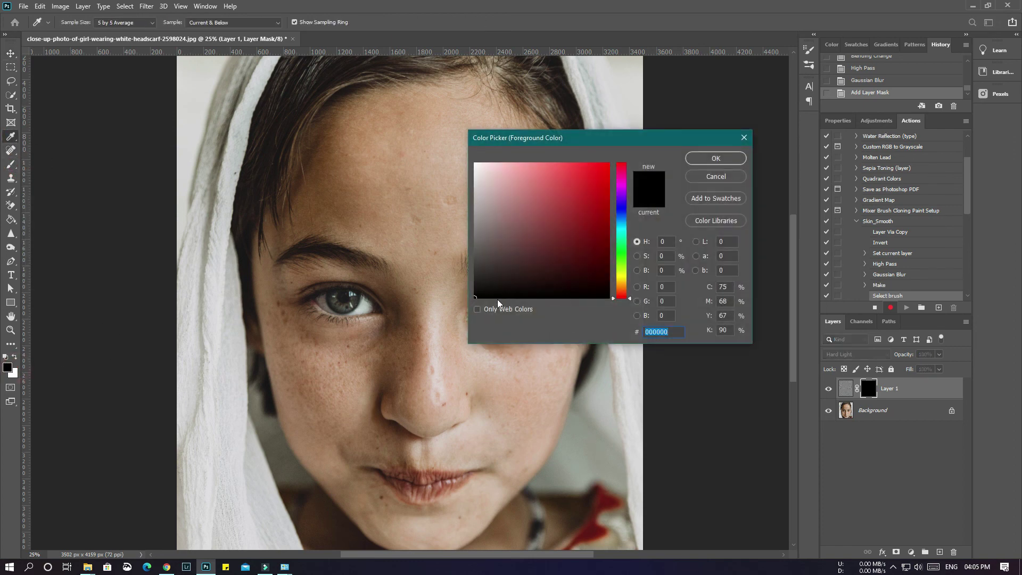
drag(478, 297, 472, 163)
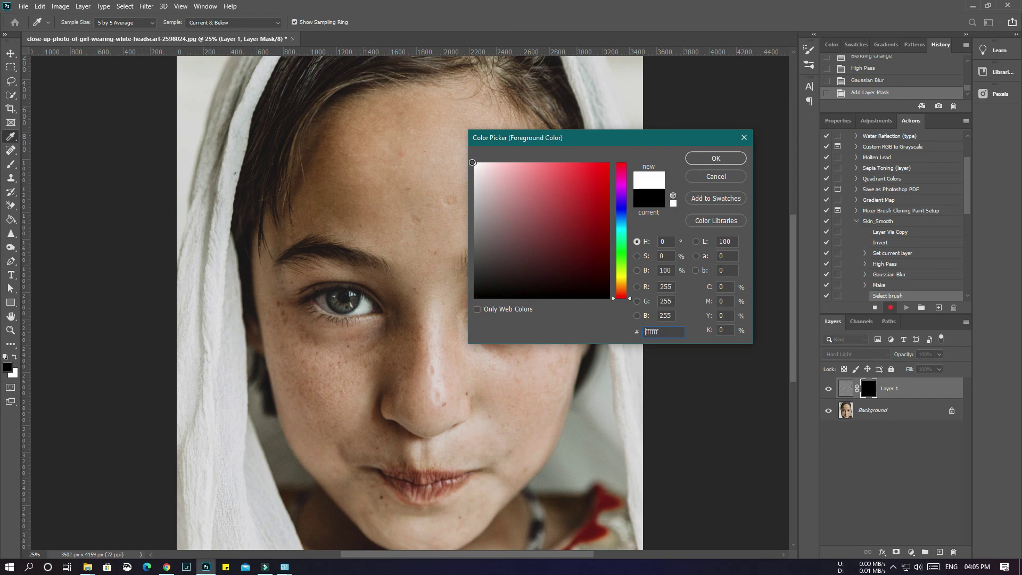
click(701, 157)
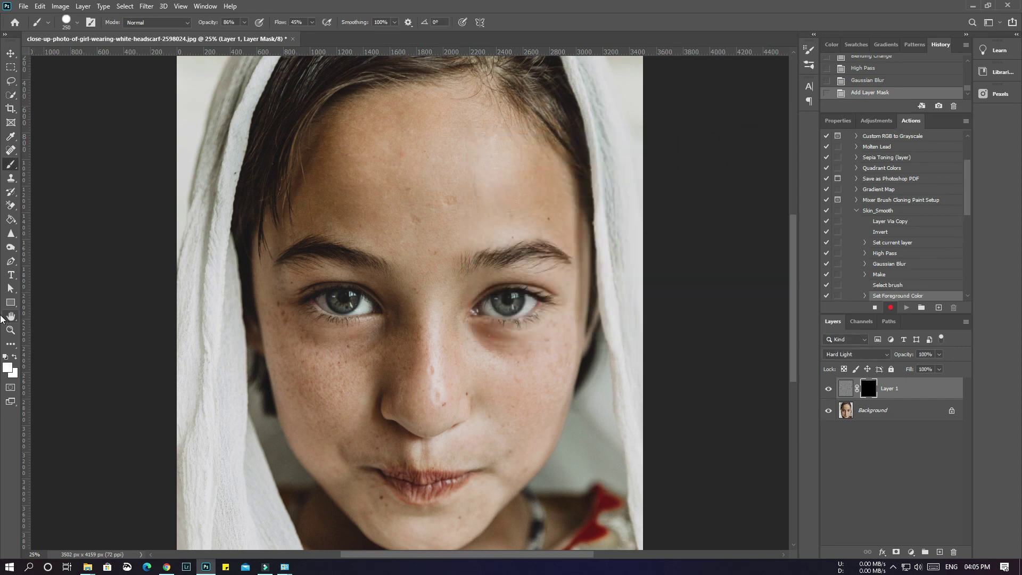
Set the background color to black (000000) and stop recording the action
click(15, 375)
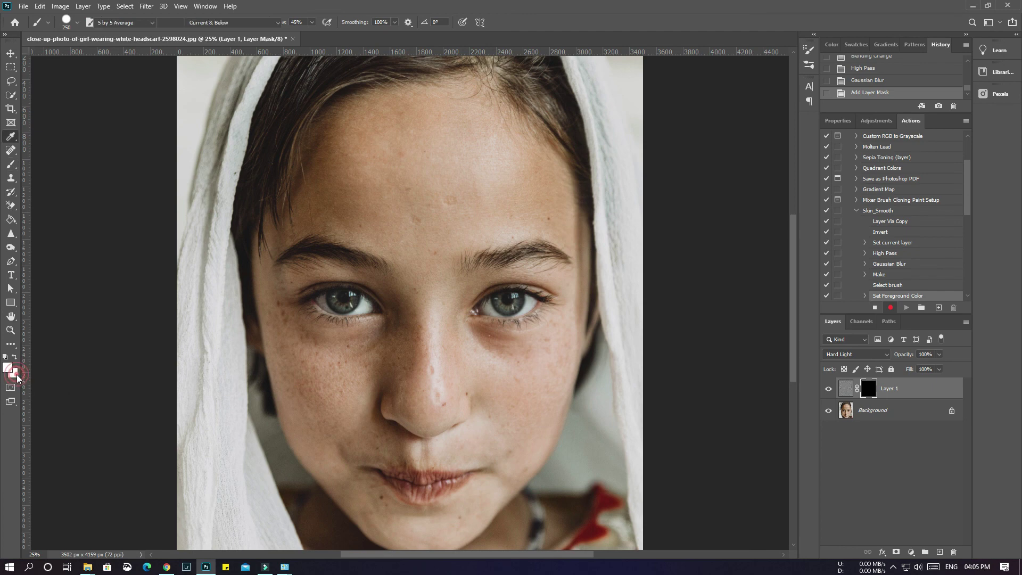
click(475, 297)
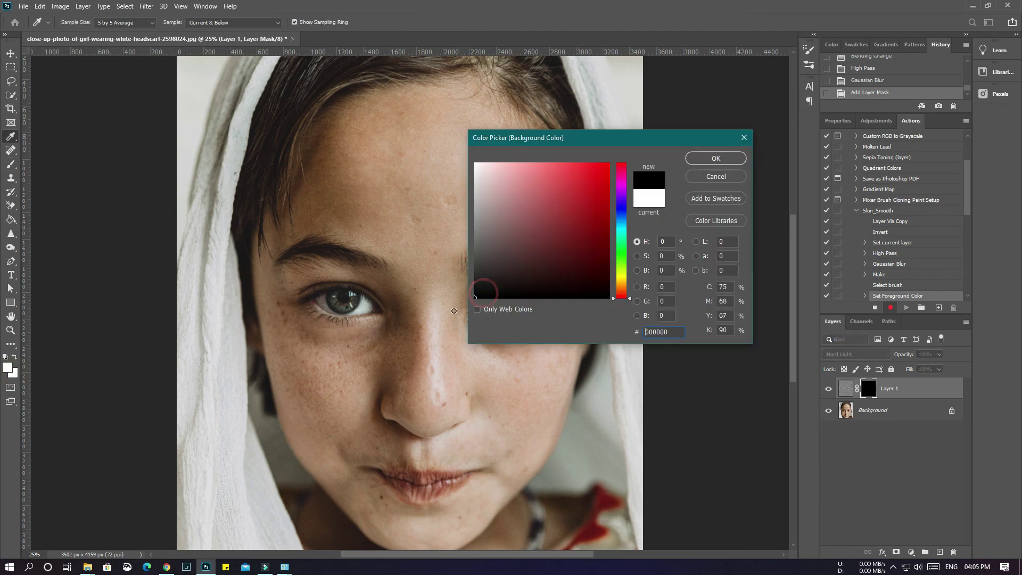
click(727, 159)
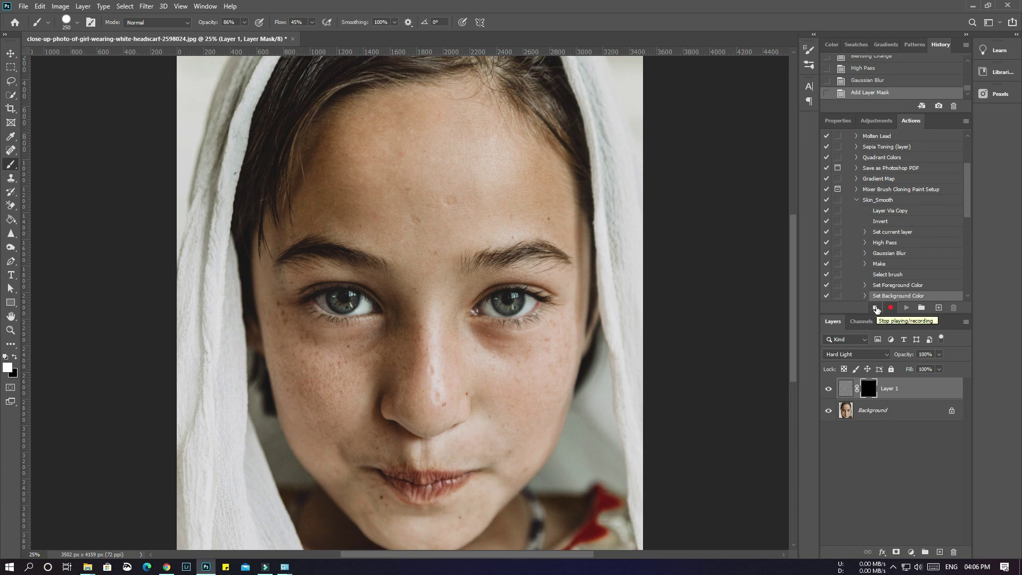
click(876, 308)
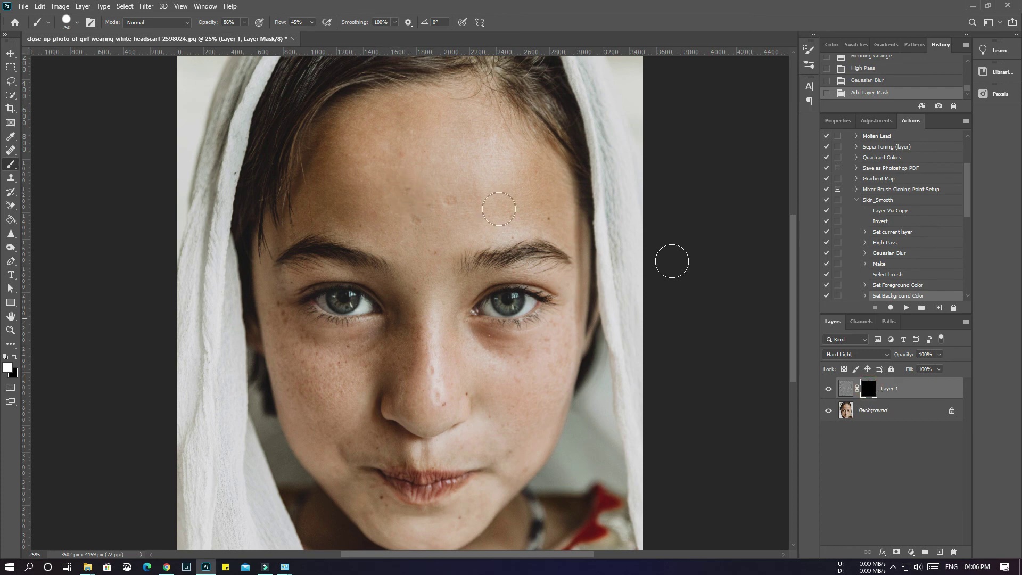
Paint white on the layer mask over the forehead, raising the brush opacity to 100%, to smooth the skin there
drag(449, 192, 420, 198)
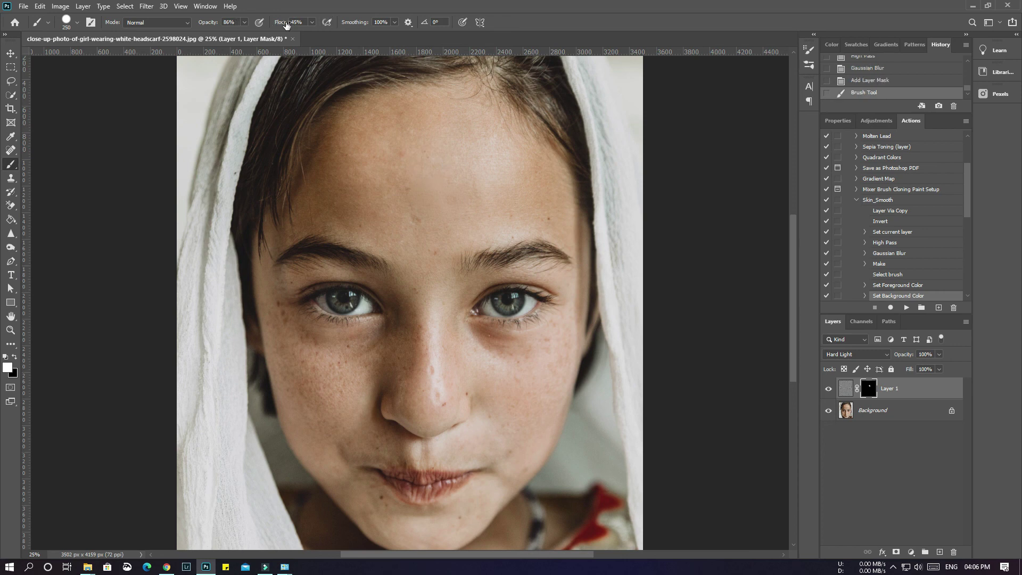
drag(240, 30, 255, 33)
click(353, 176)
click(382, 156)
click(433, 154)
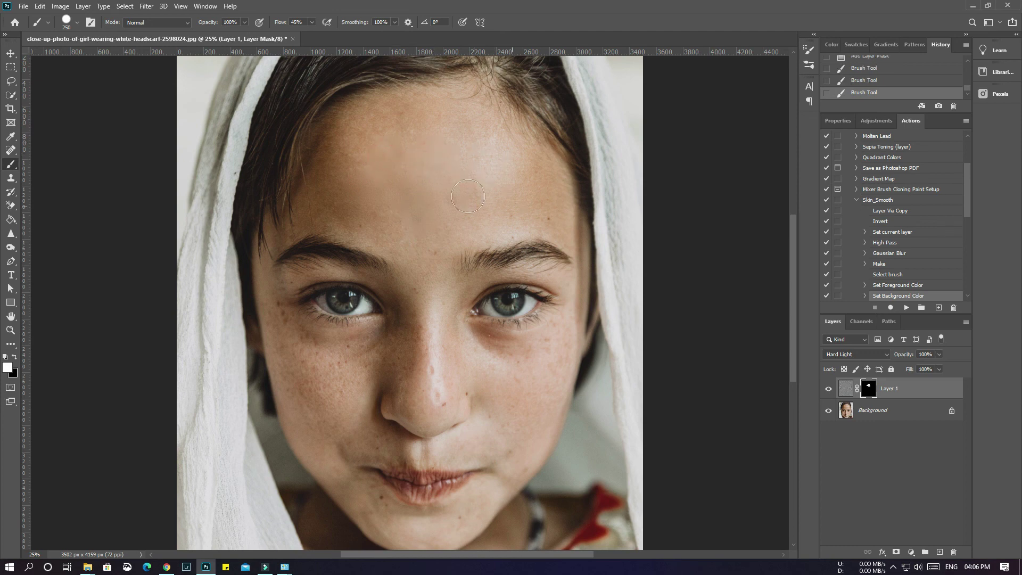
click(522, 158)
Set the brush flow to 100%, reduce the brush size to 175 and paint smoothing over the nose and cheek
key(shift+0)
key(bracketleft)
scroll(507, 318, down, 2)
key(bracketleft)
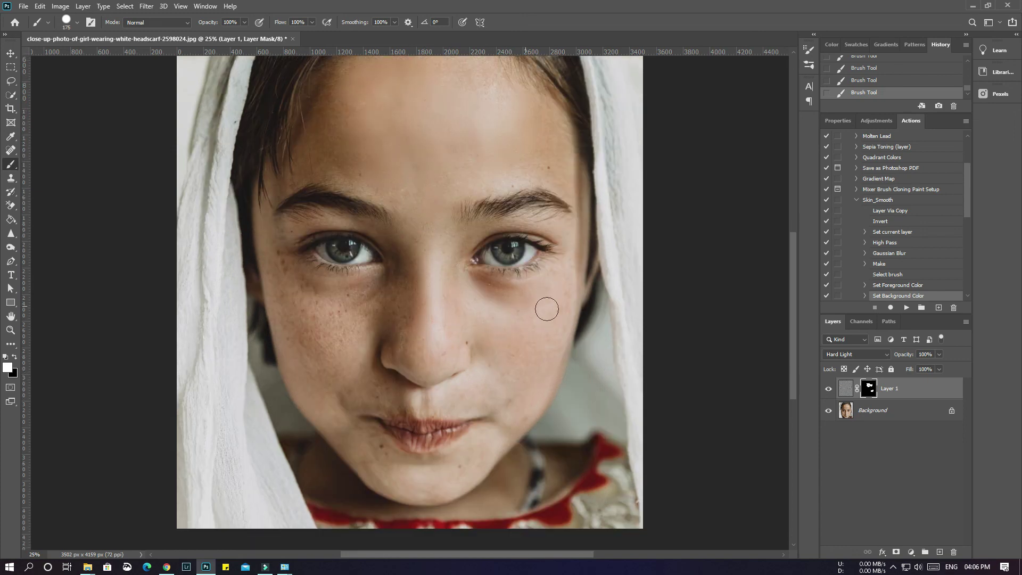
Set the brush flow to 74%, keep white as the painting color and choose a soft round brush tip
key(x)
key(shift+7)
key(shift+4)
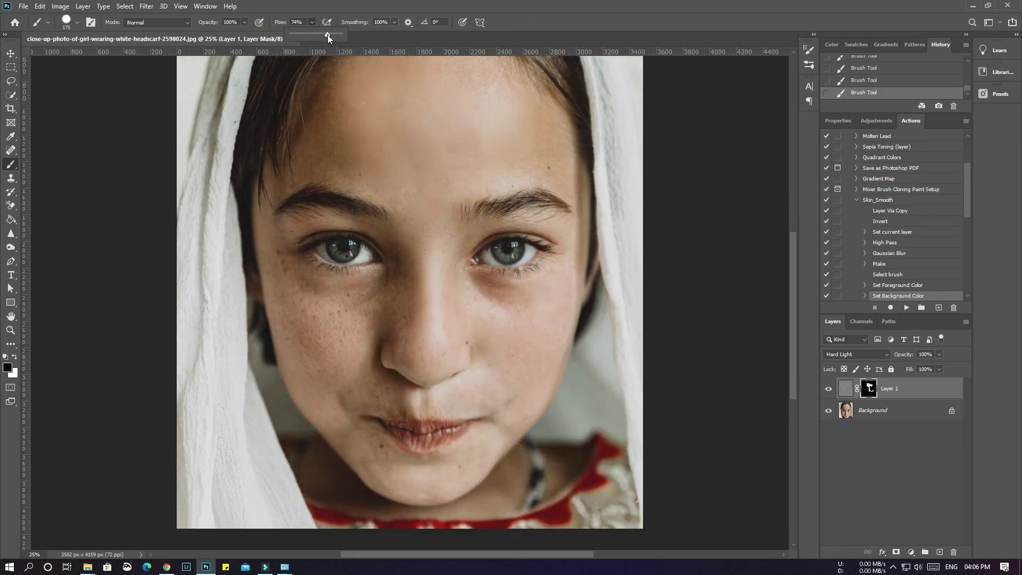
key(x)
click(77, 22)
double_click(229, 153)
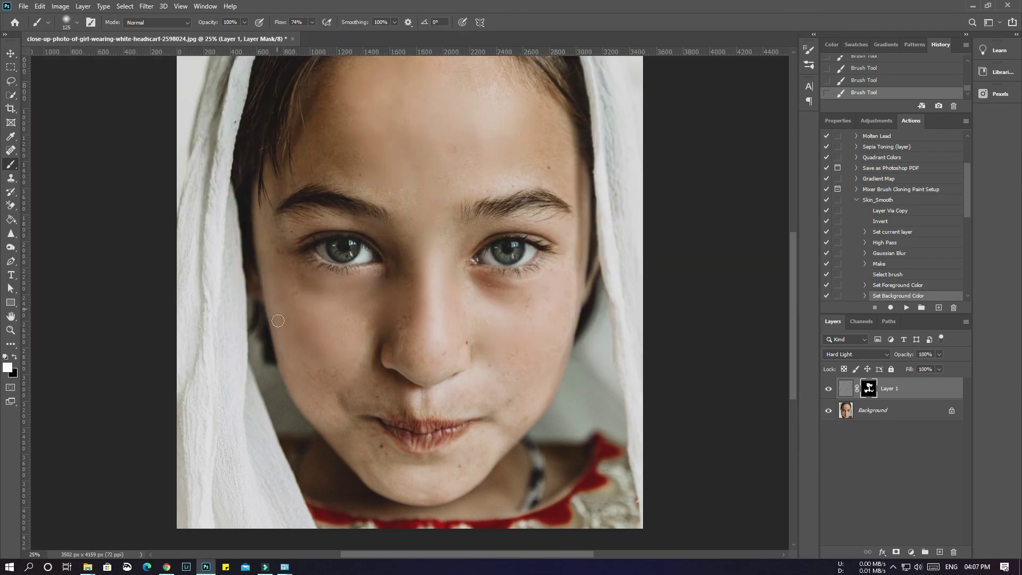
Set the soft round brush size to 200 px and paint smoothing on the layer mask over both cheeks
right_click(408, 142)
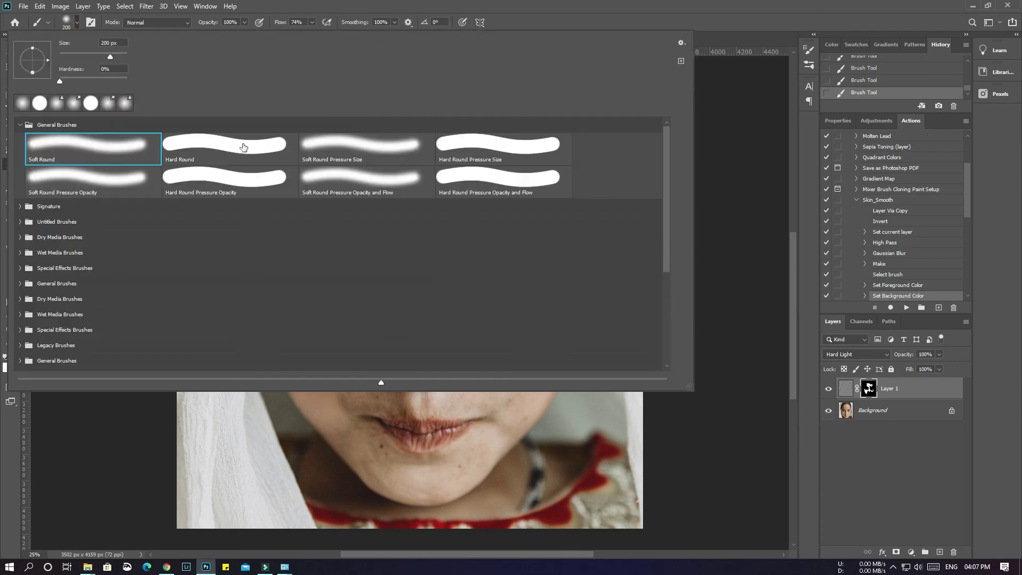
key(Escape)
scroll(374, 162, down, 2)
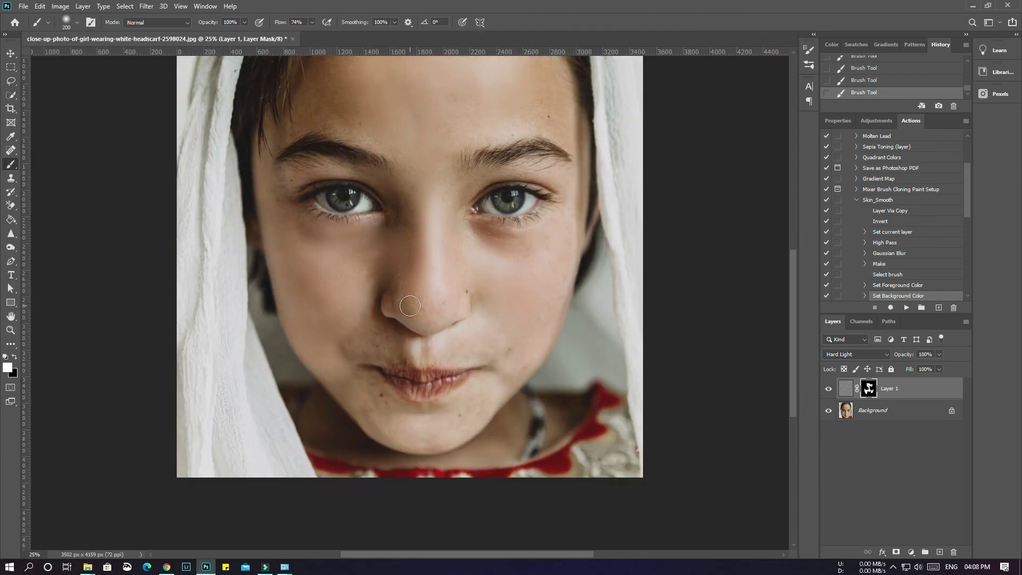
alt+right_click(394, 220)
scroll(386, 241, up, 4)
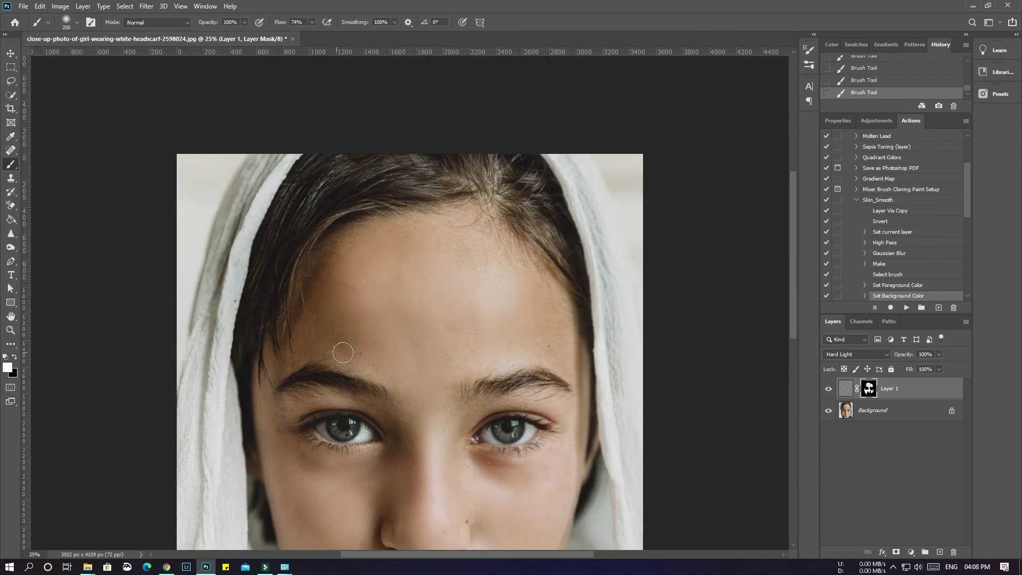
Reduce the brush size to 100 px and paint smoothing above the eyebrows, near the hairline and along the face's outer edges
key(bracketleft)
key(bracketleft)
key(bracketleft)
key(bracketleft)
key(bracketleft)
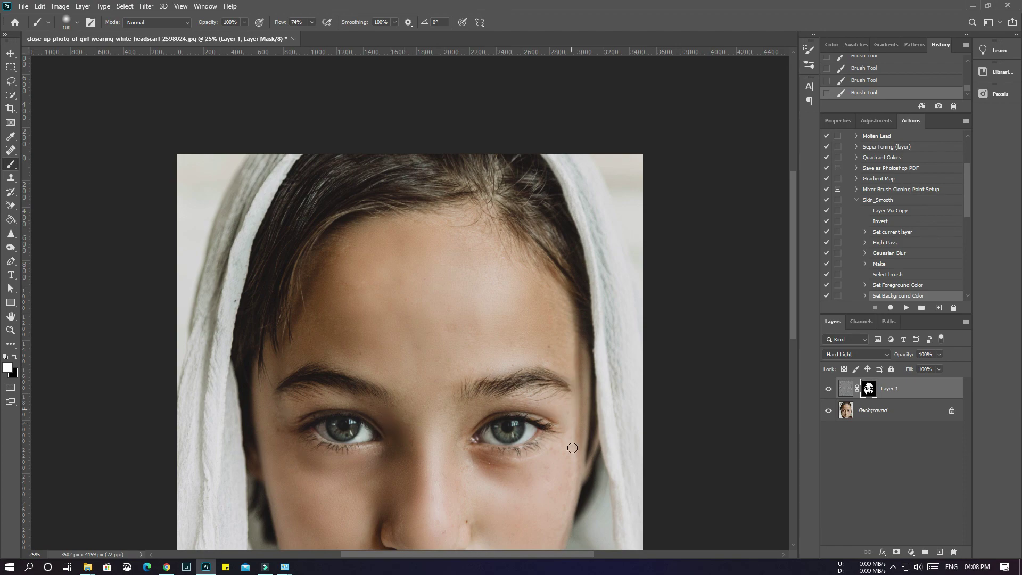
scroll(559, 445, down, 2)
scroll(507, 406, down, 3)
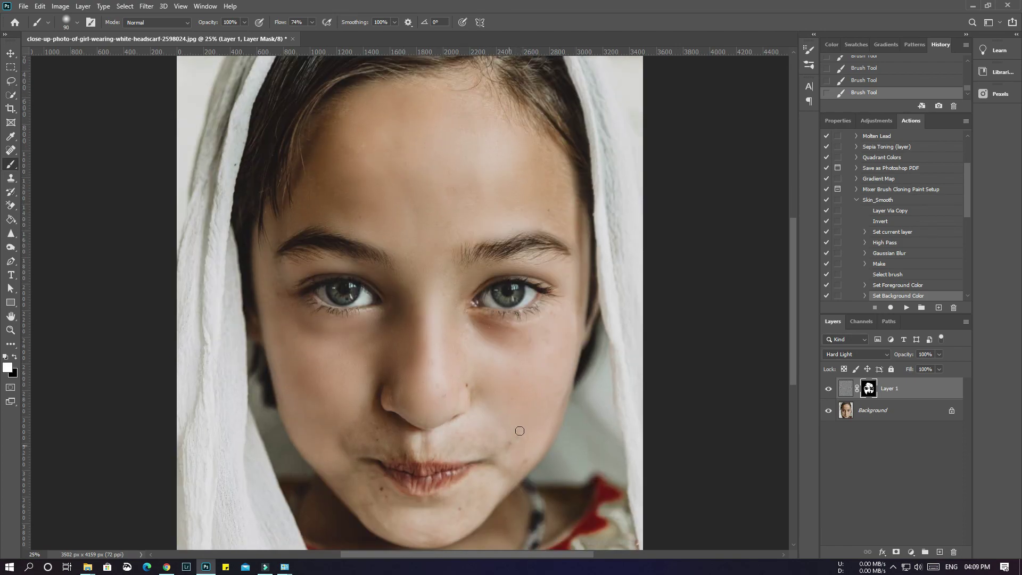
Enlarge the brush to 175 px and paint smoothing over the lower cheeks beside the mouth
key(bracketright)
key(bracketright)
key(bracketright)
key(bracketright)
scroll(349, 456, down, 2)
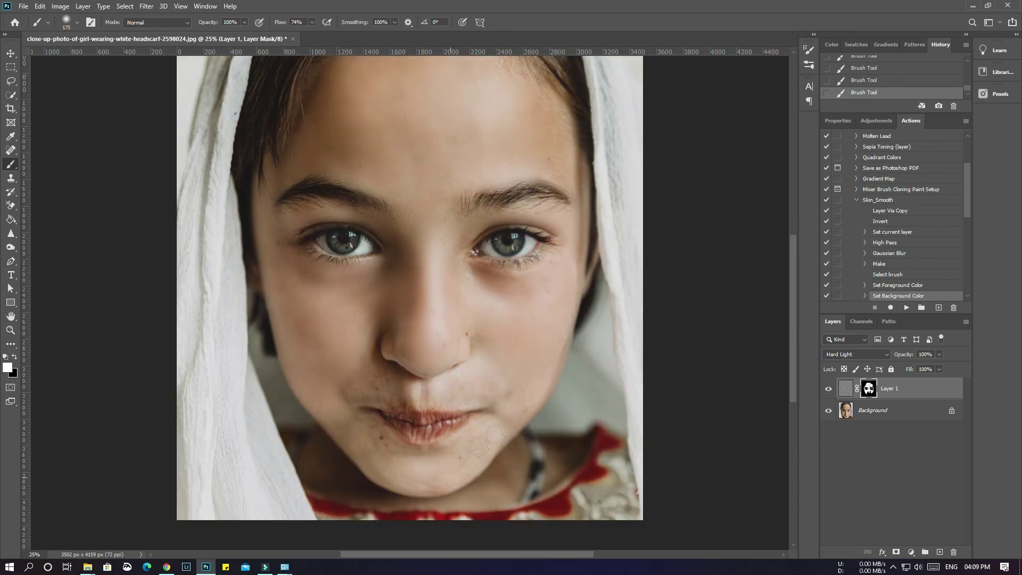
scroll(577, 298, up, 1)
Set the brush flow to 41% and paint white on the mask over the upper lip area and chin
key(x)
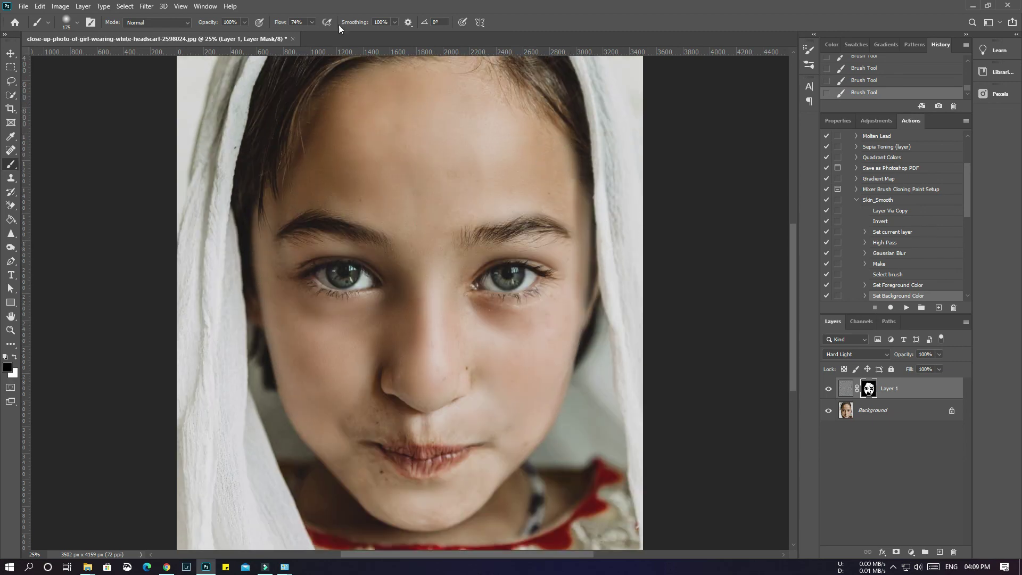
key(shift+4)
key(shift+1)
key(x)
click(421, 418)
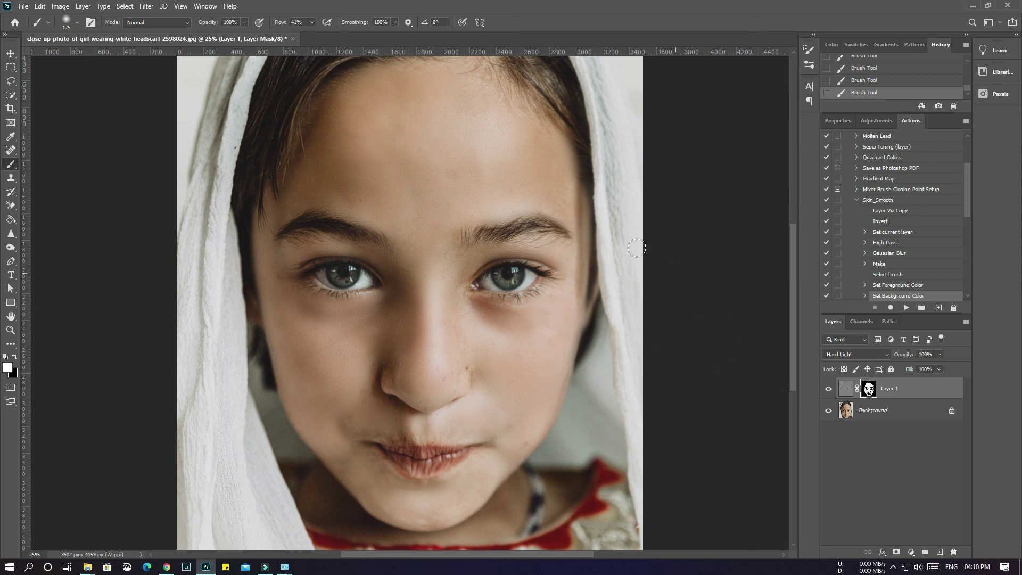
Hide and show Layer 1 repeatedly to compare the portrait before and after smoothing
click(829, 390)
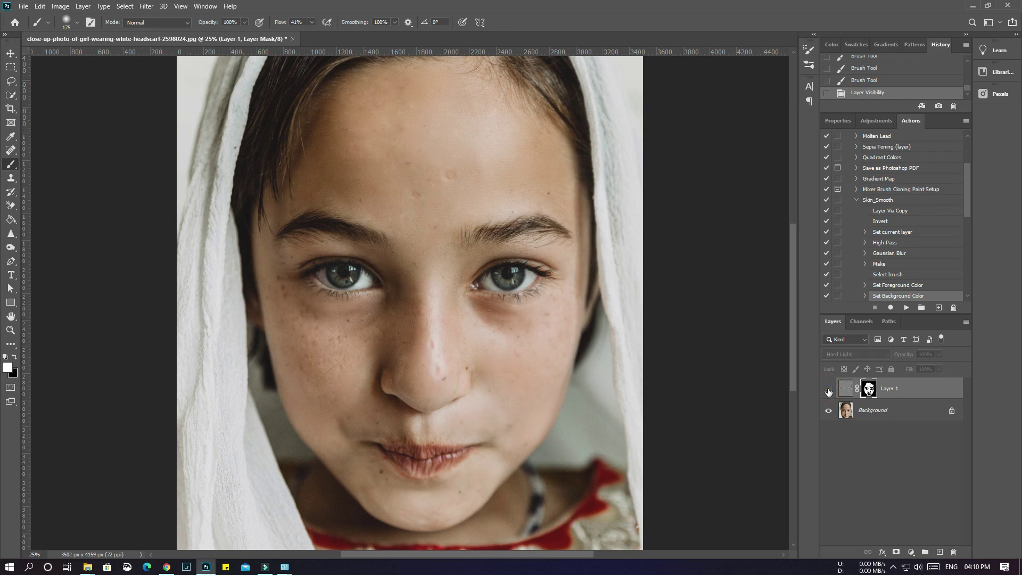
click(829, 391)
click(829, 391)
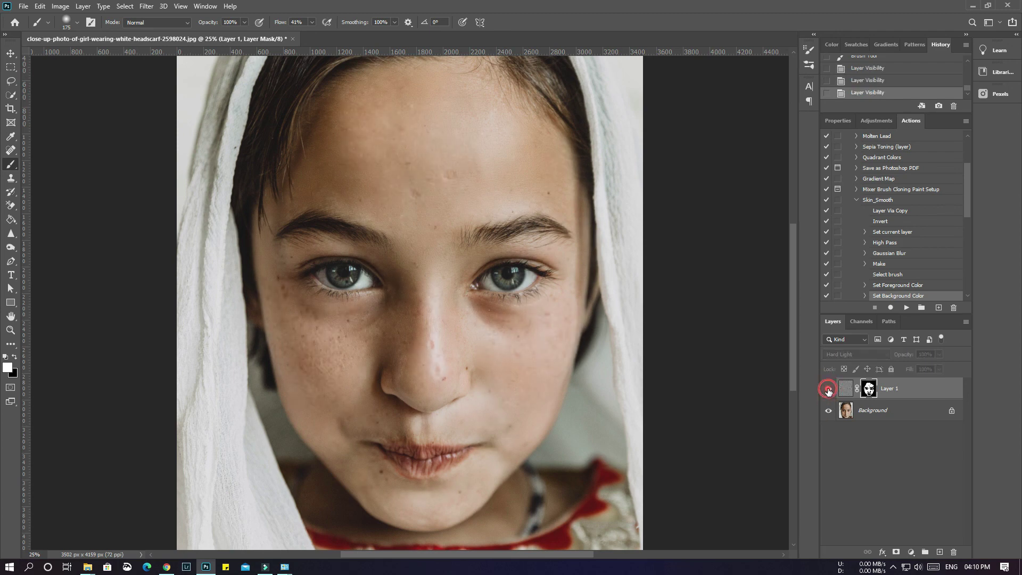
click(828, 390)
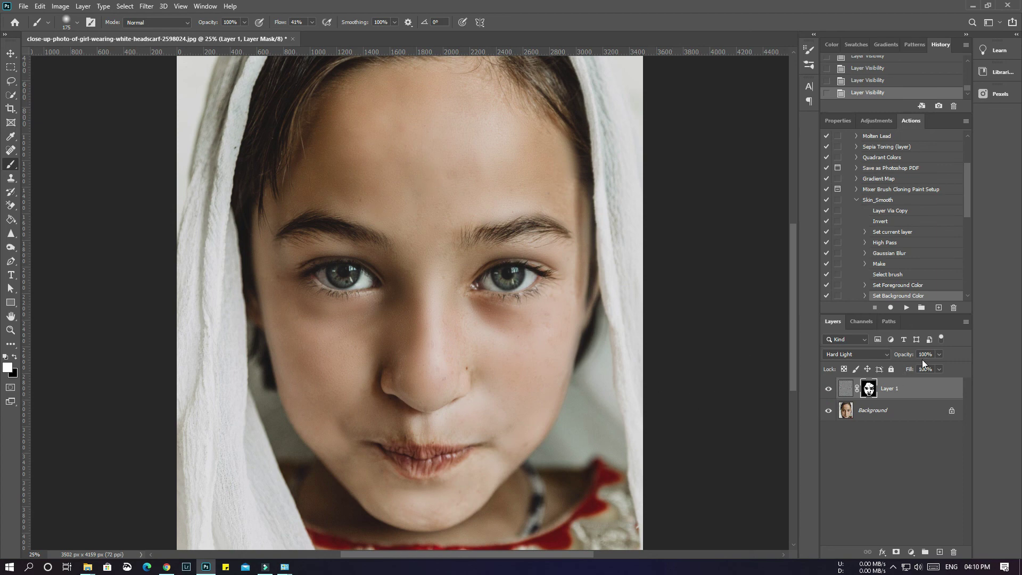
Lower Layer 1's opacity to 75% and compare the portrait with the layer hidden and shown
click(939, 355)
click(912, 367)
click(828, 389)
click(829, 389)
key(ctrl+plus)
key(ctrl+plus)
key(ctrl+minus)
key(ctrl+minus)
key(ctrl+minus)
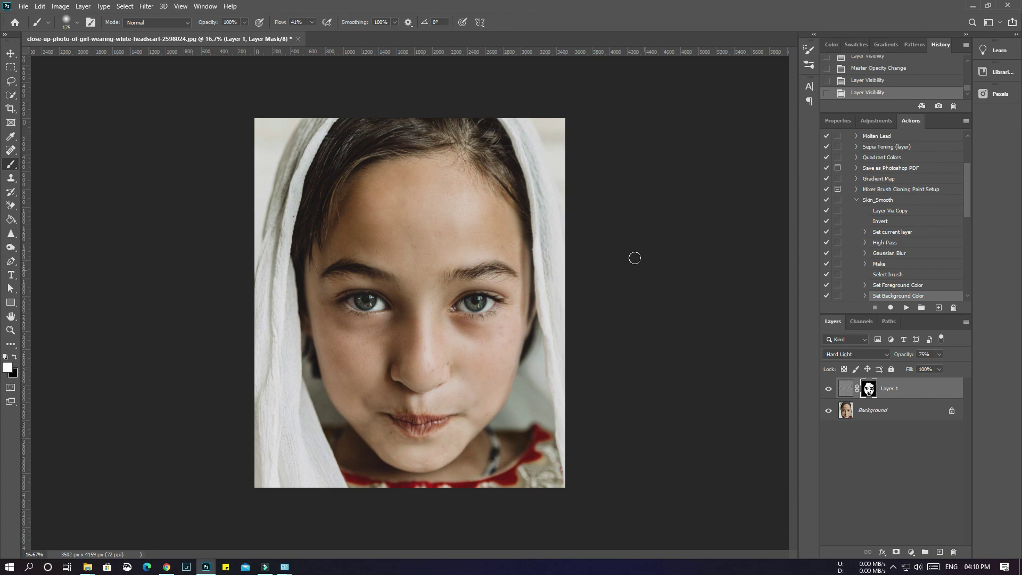
Delete the smoothing layer and run the Skin_Smooth action on the Background layer
click(899, 393)
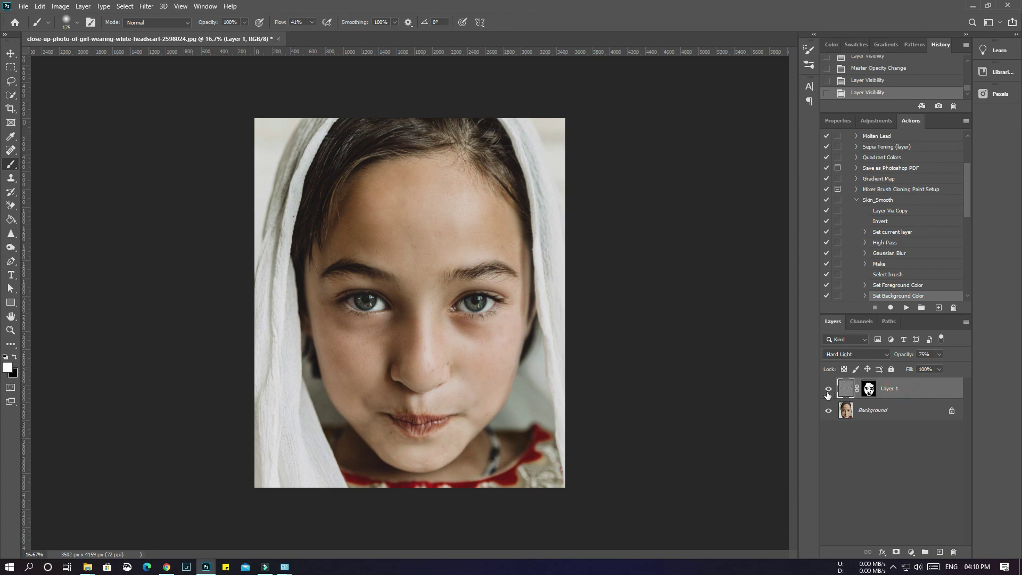
drag(909, 389, 955, 553)
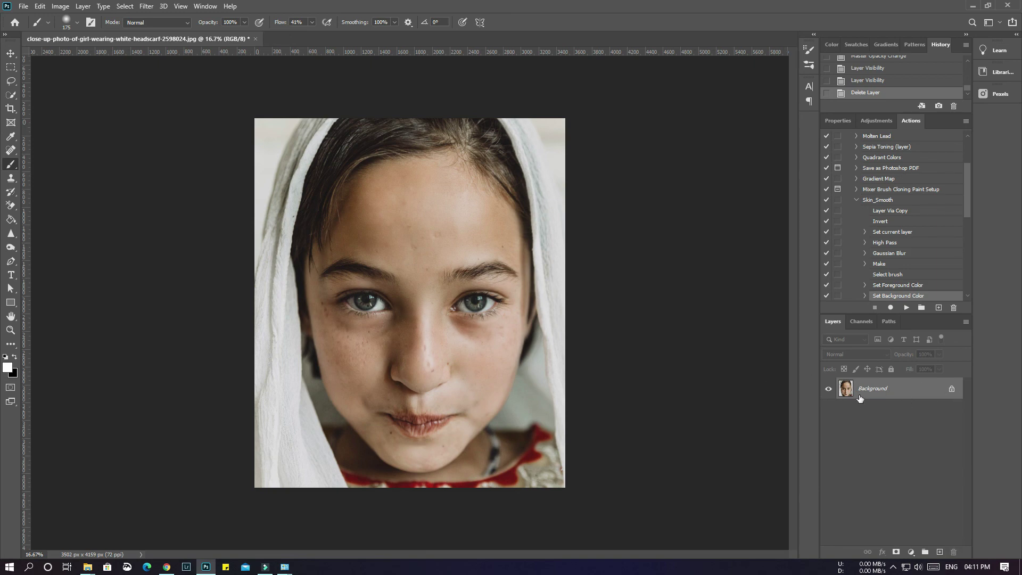
click(856, 201)
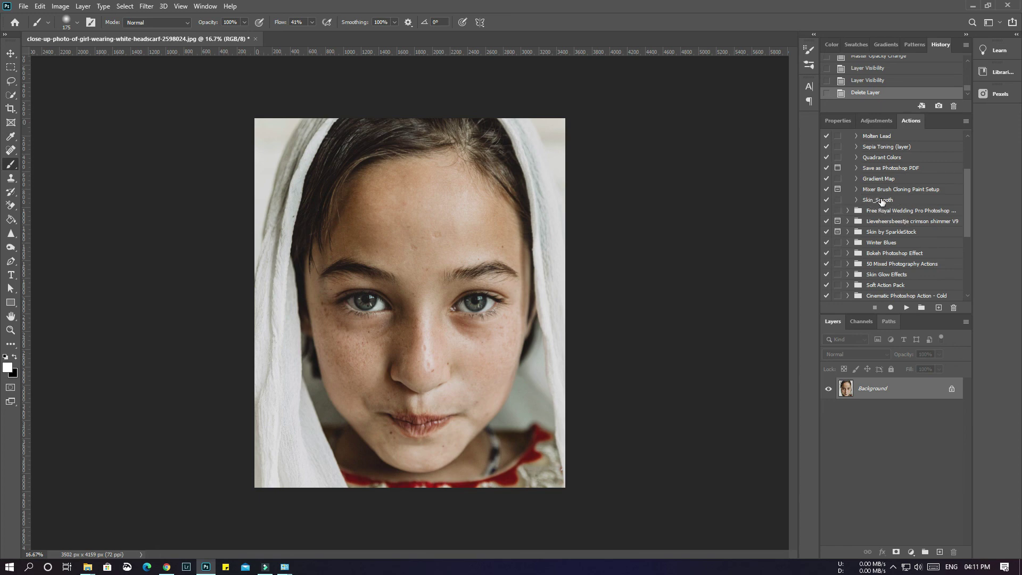
click(882, 201)
click(906, 307)
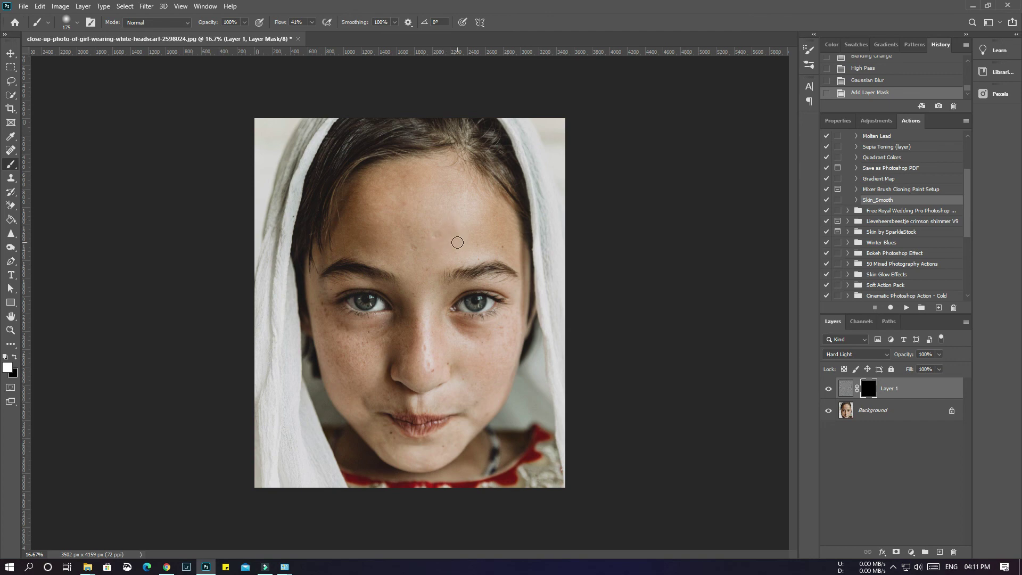
Raise the brush flow to 100% and paint white on the new layer mask over the middle of the forehead
key(ctrl+minus)
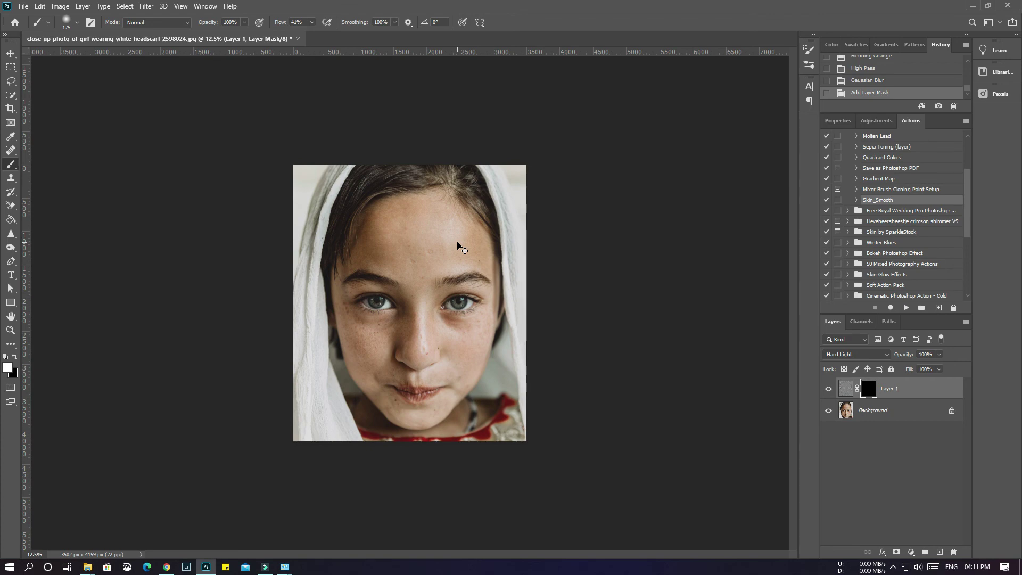
key(ctrl+plus)
key(ctrl+plus)
key(ctrl+plus)
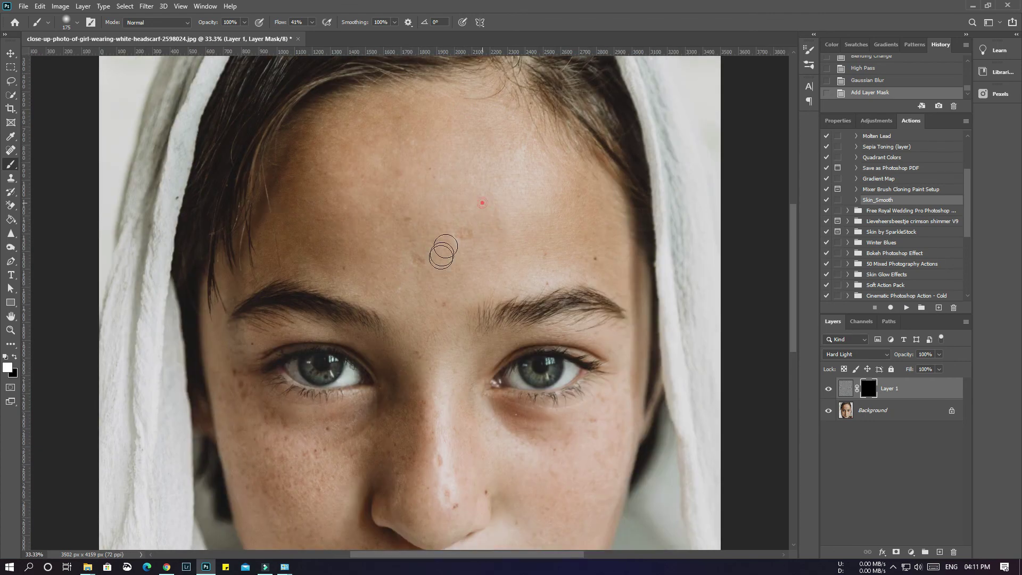
drag(443, 251, 434, 228)
click(313, 22)
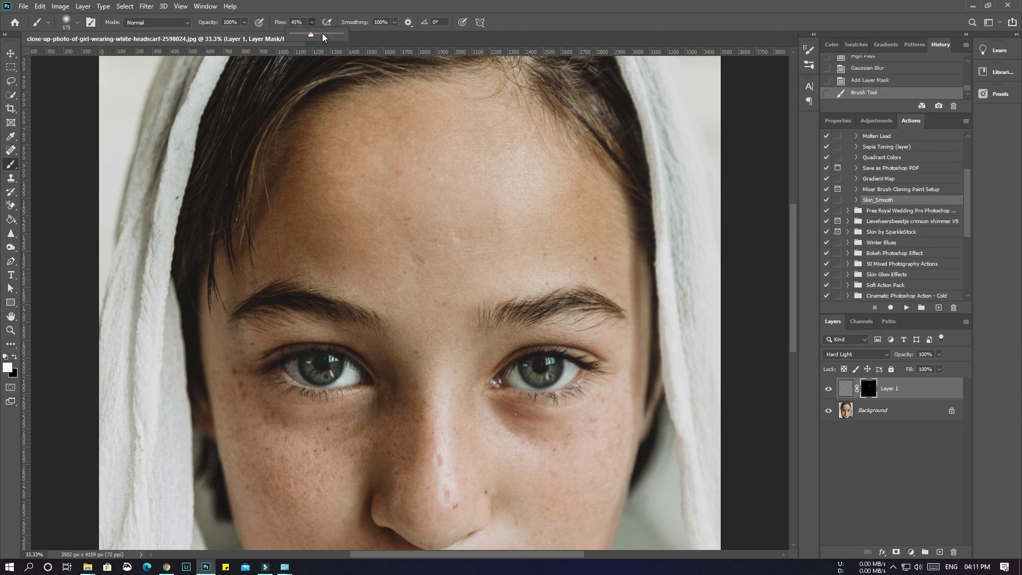
drag(323, 35, 353, 43)
drag(357, 171, 413, 155)
Enlarge the brush to 400 px and paint smoothing across the forehead down to the eyebrows
key(bracketright)
key(bracketright)
key(bracketright)
key(bracketright)
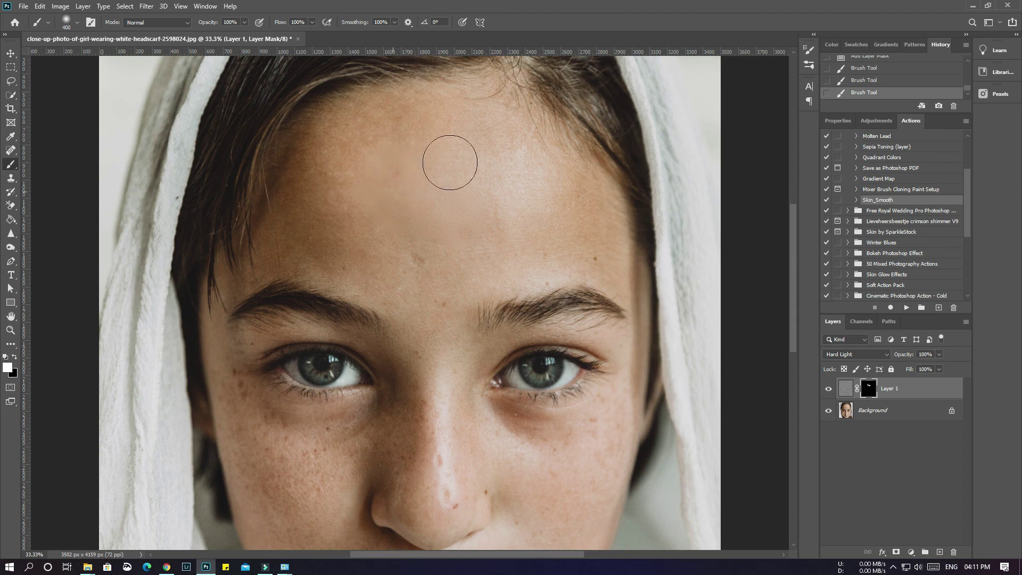
click(421, 280)
click(354, 264)
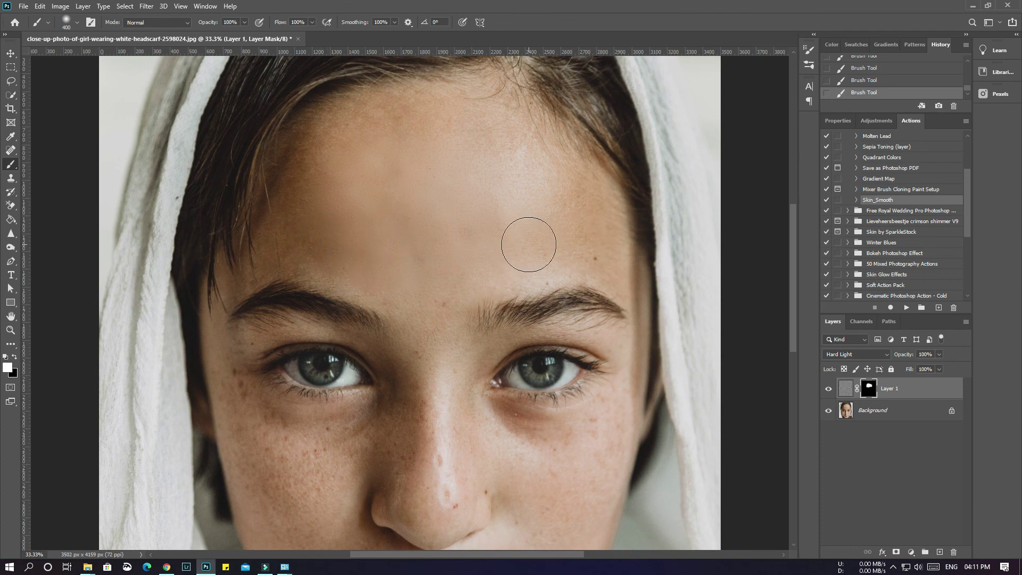
scroll(522, 255, down, 4)
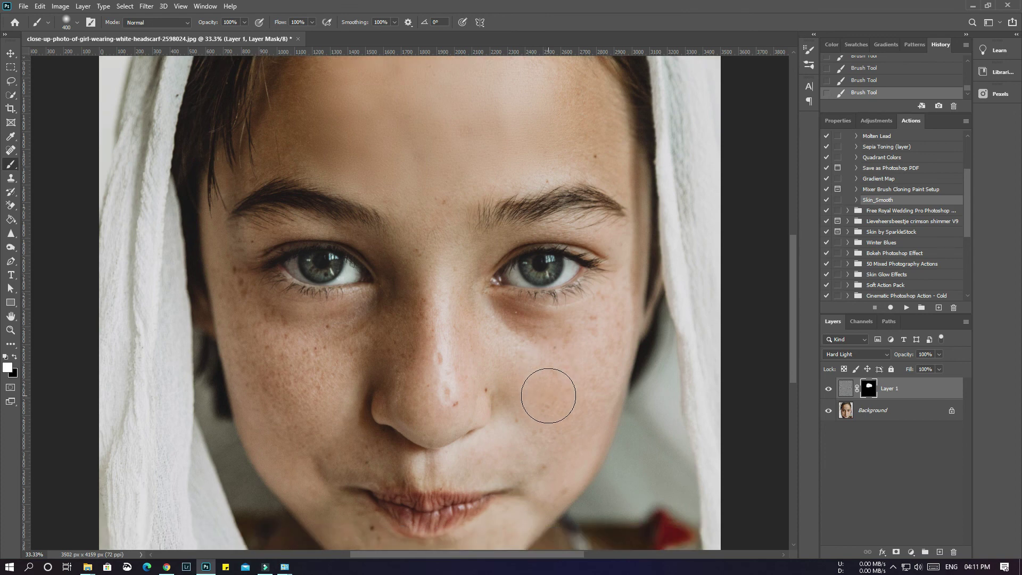